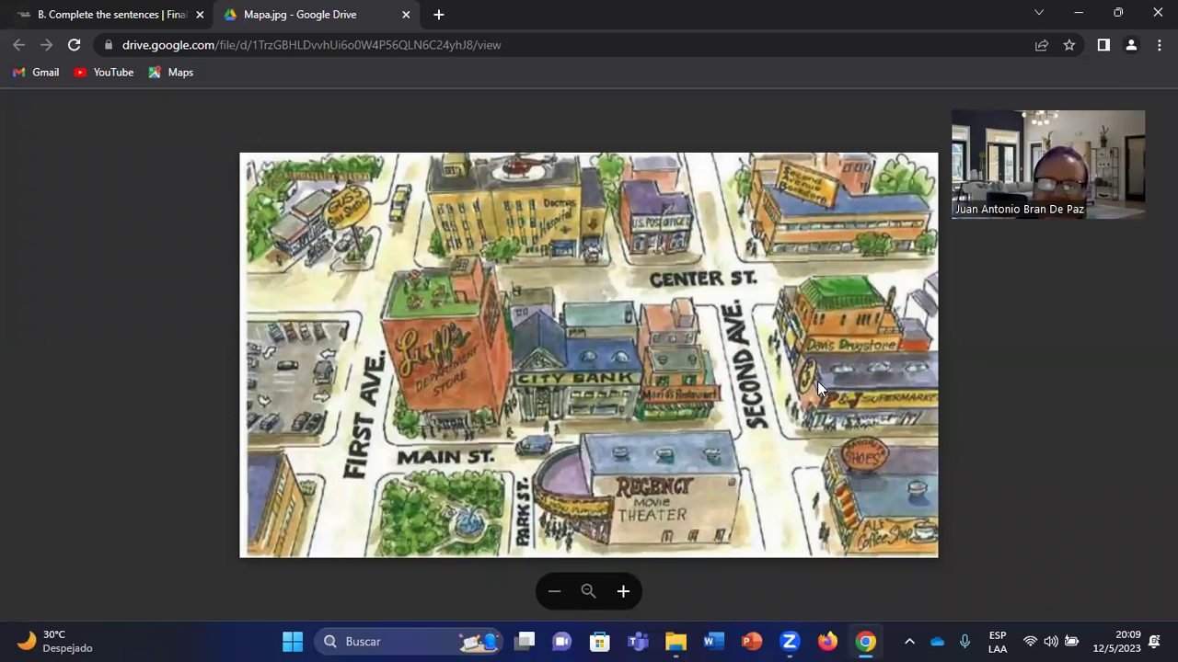
- Return to the exam page and complete sentence 2 about Al's coffee shop with "across from"
click(118, 13)
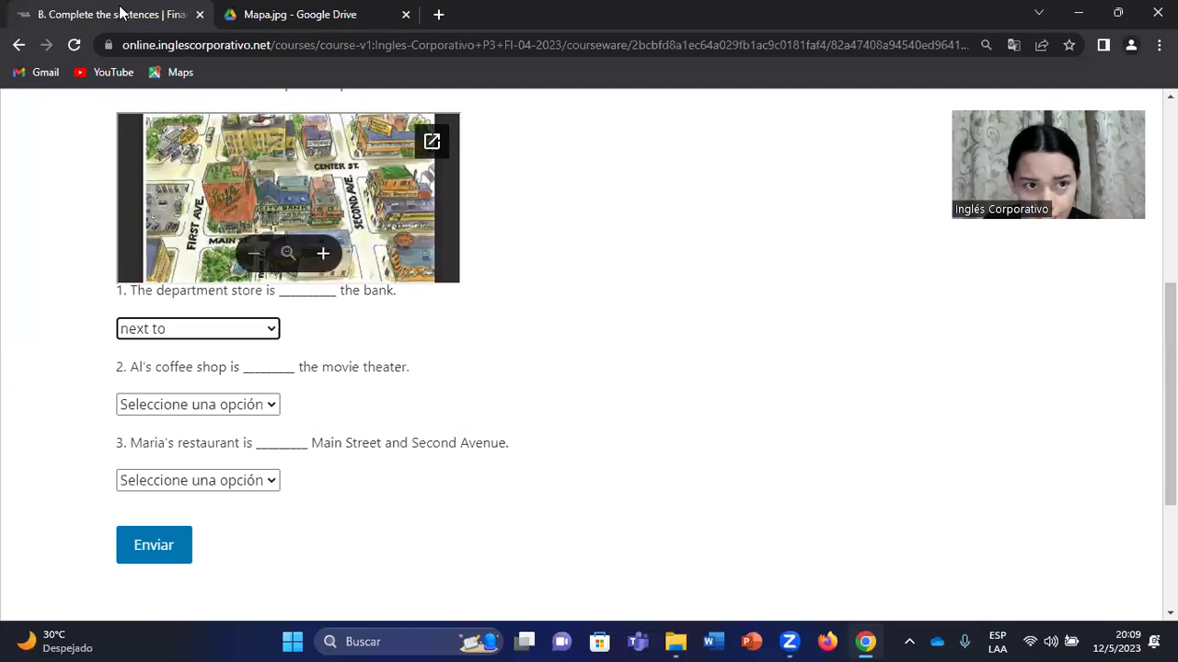
click(265, 407)
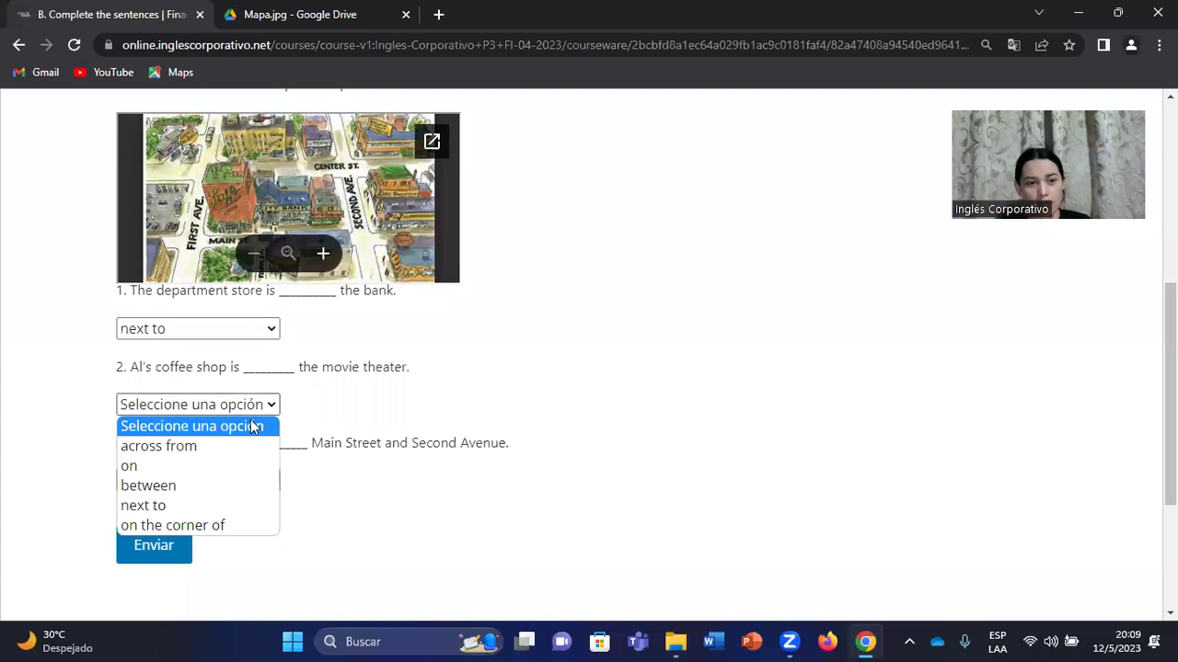
click(181, 446)
- Complete sentence 3 about Maria's restaurant with "on the corner of"
scroll(218, 314, down, 2)
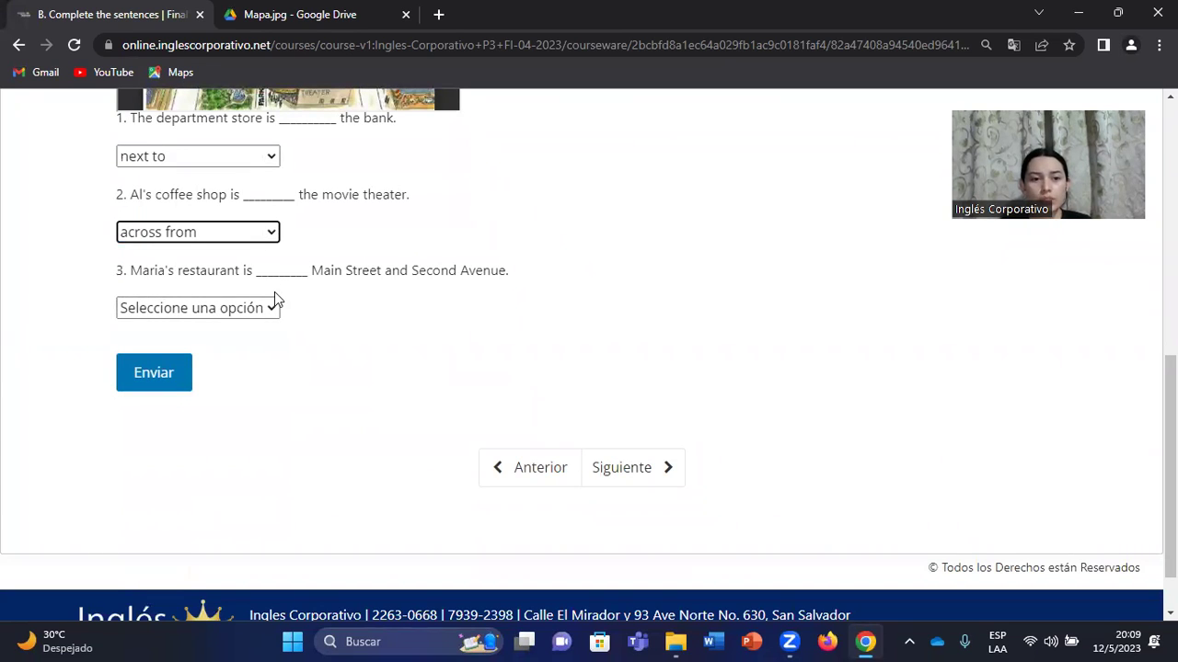
scroll(274, 299, up, 3)
scroll(278, 484, down, 1)
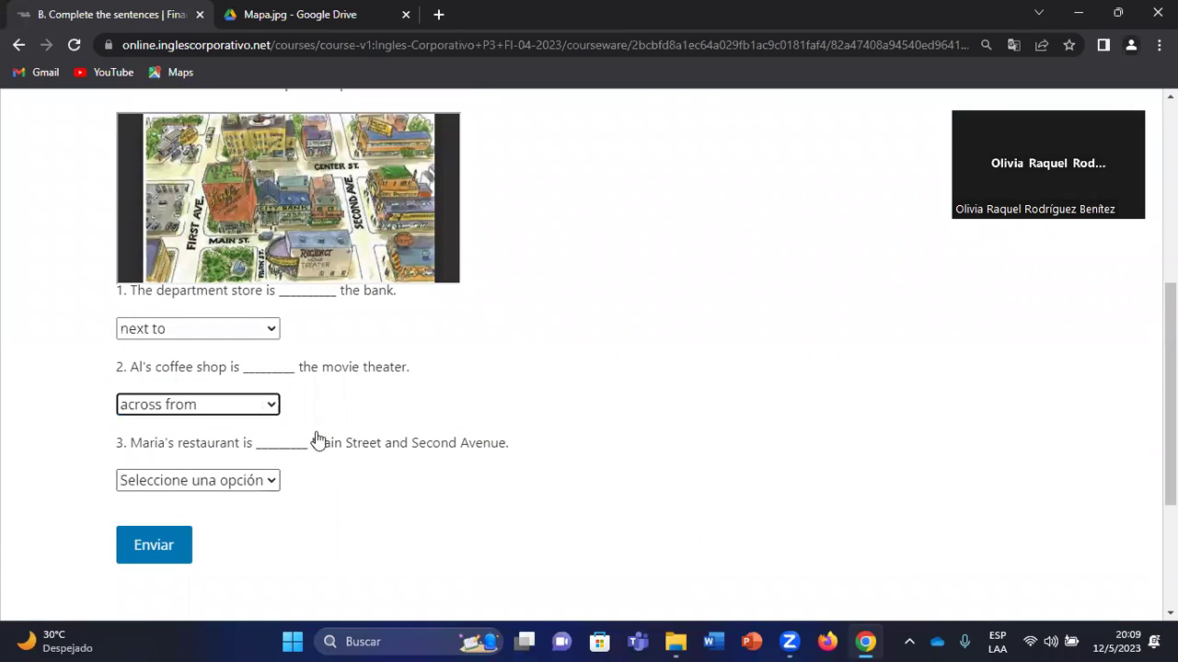
click(235, 480)
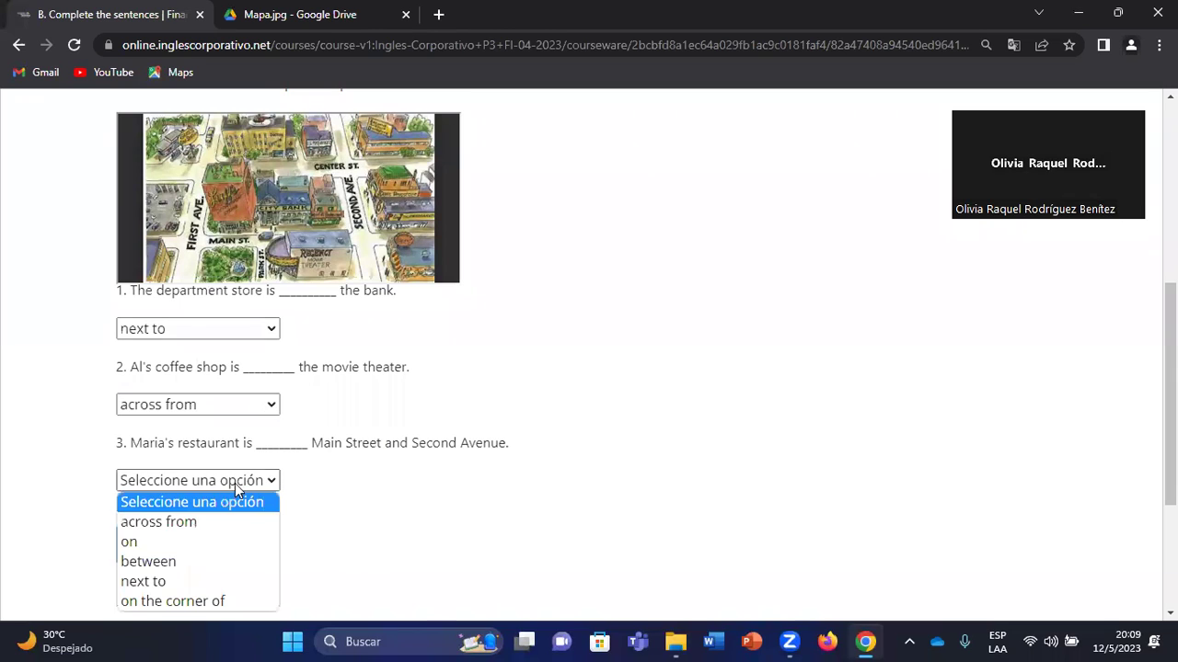
click(197, 600)
- Check the street map in Mapa.jpg and review the three completed sentences on the exam page against it
click(270, 11)
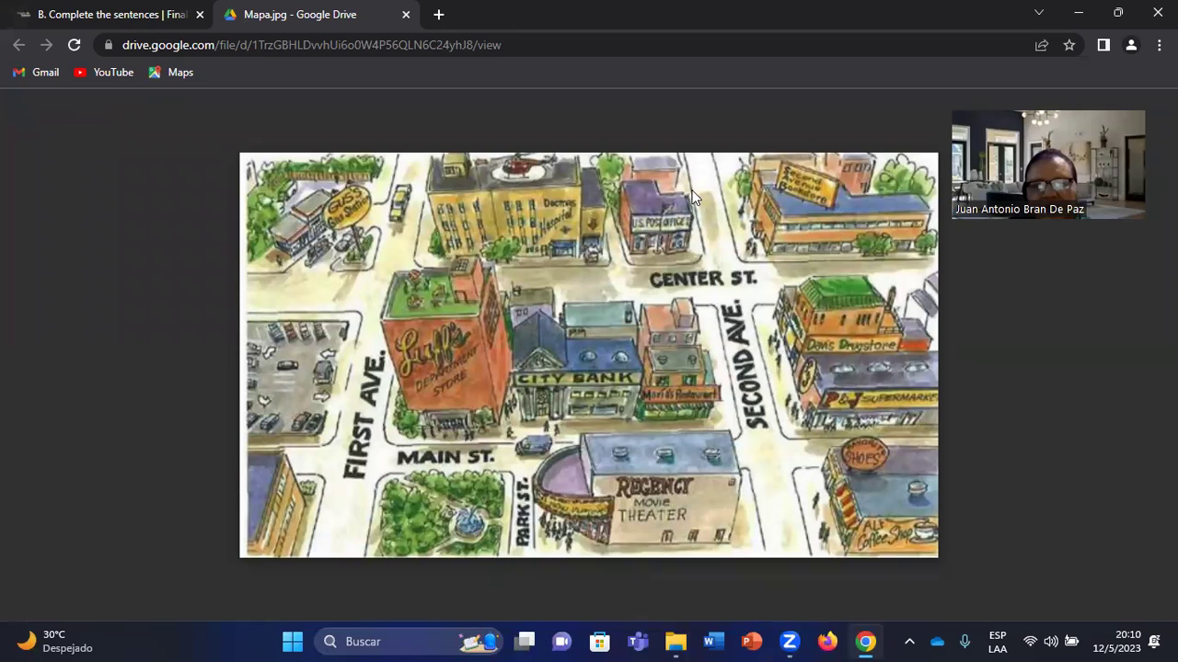
click(109, 12)
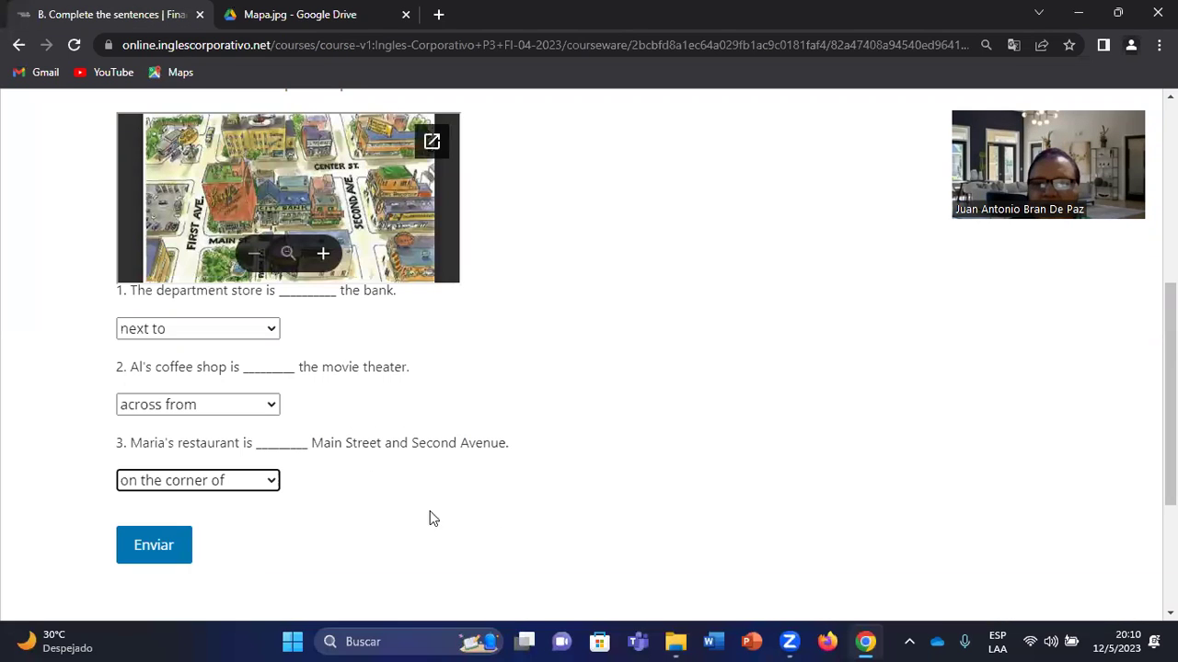
scroll(171, 513, down, 1)
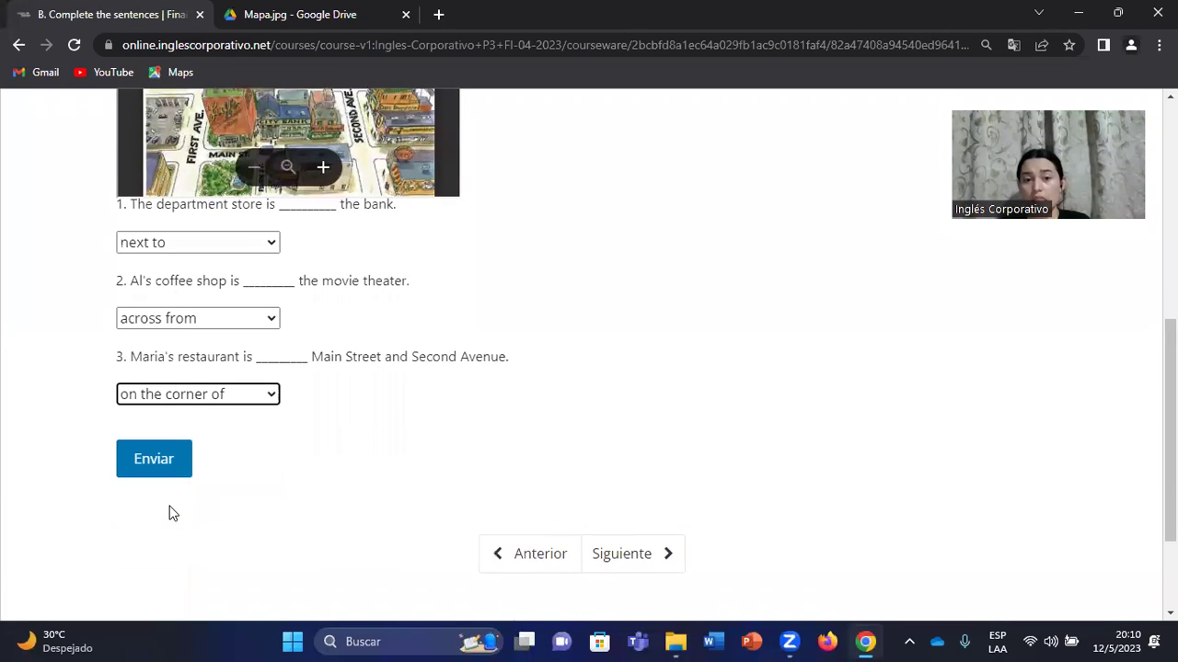
scroll(168, 506, up, 3)
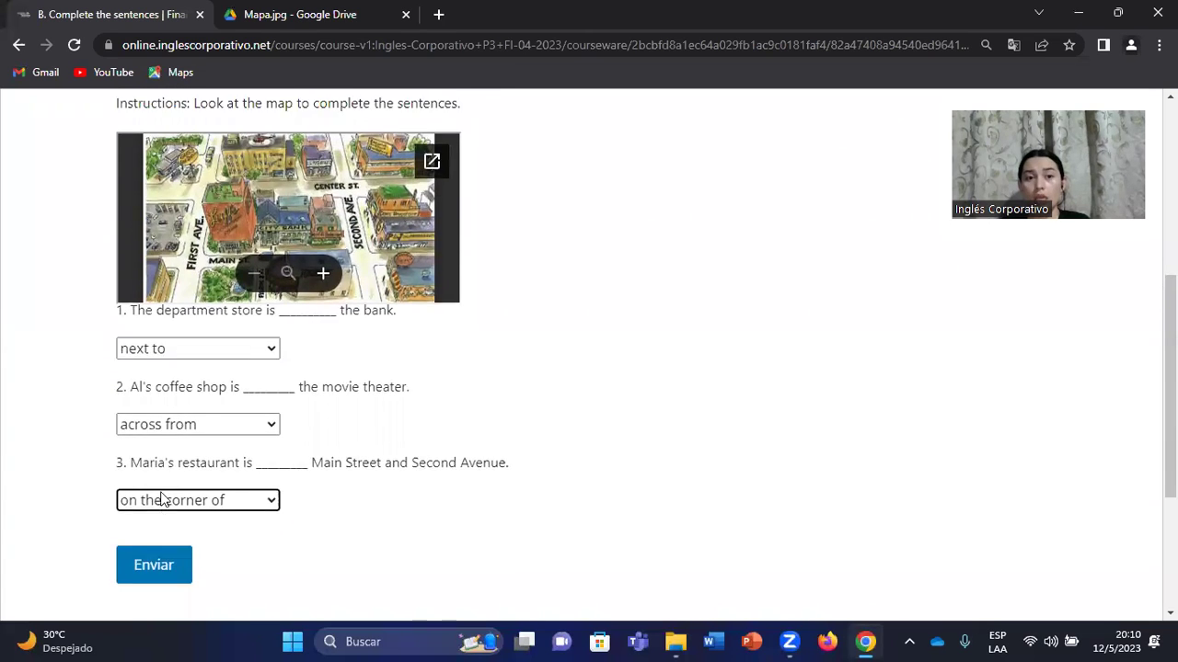
scroll(158, 494, down, 2)
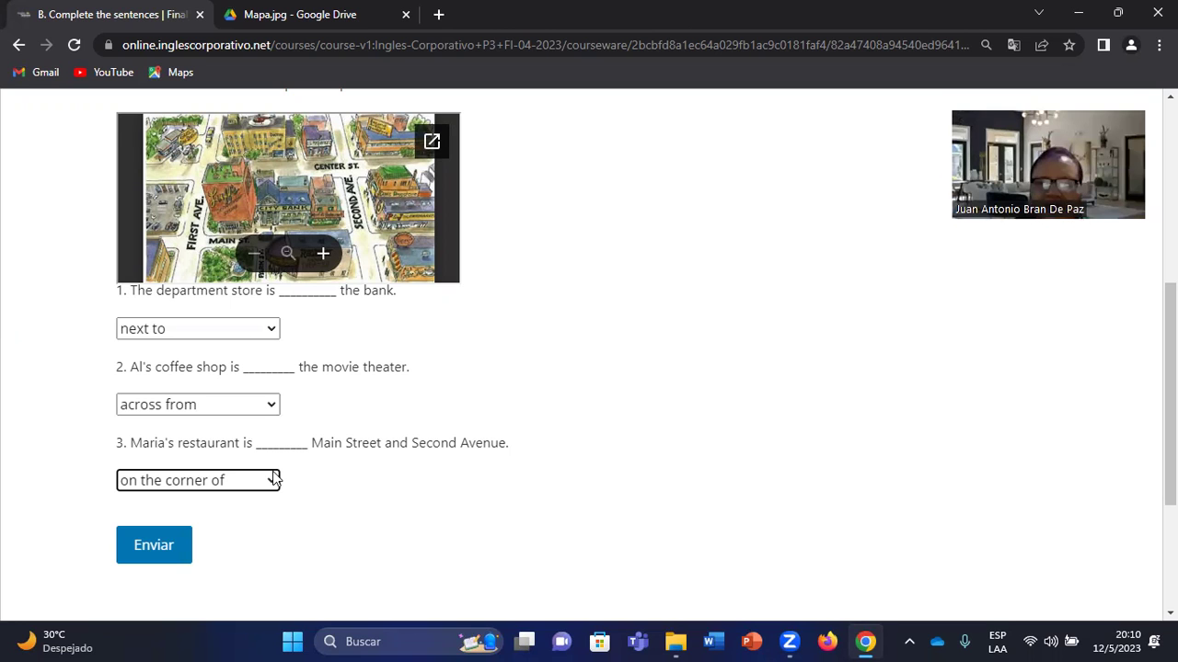
- Go on to exam section C, Select the best answer, and bring its five questions into view
scroll(457, 271, down, 3)
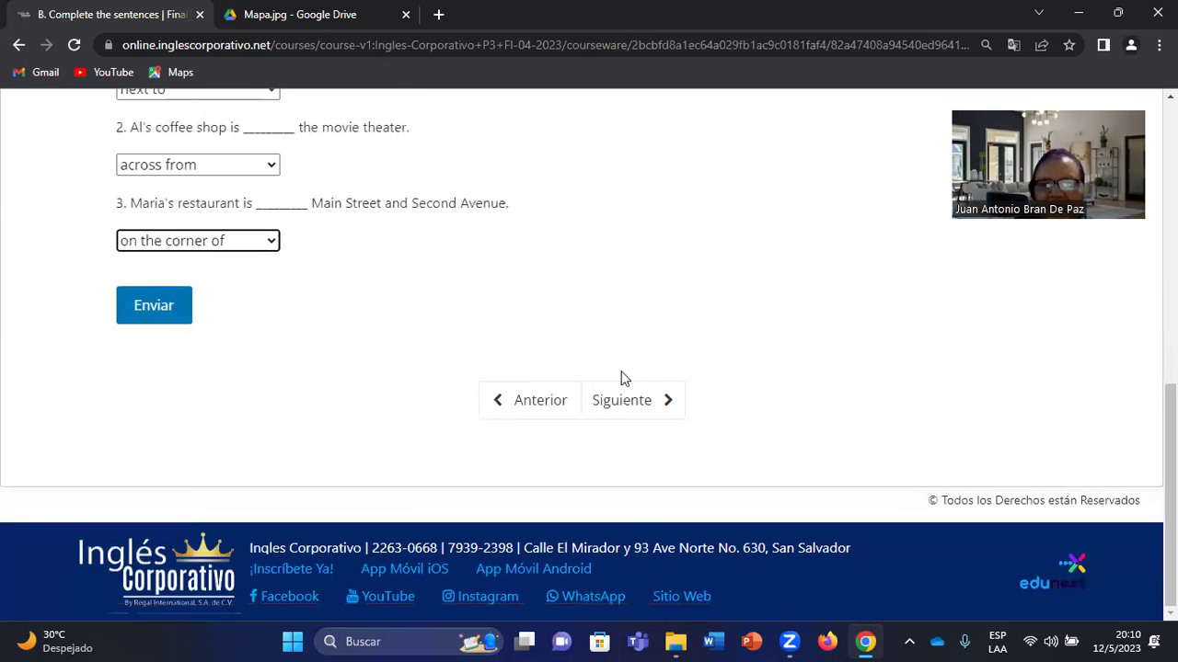
click(622, 403)
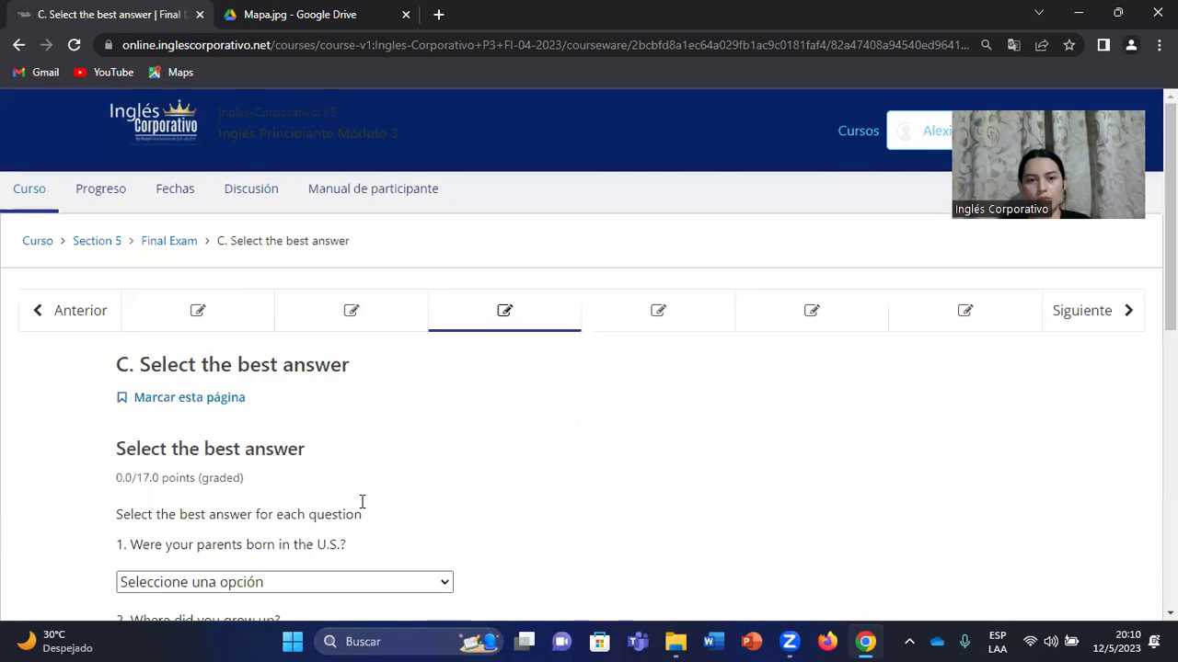
scroll(160, 452, down, 2)
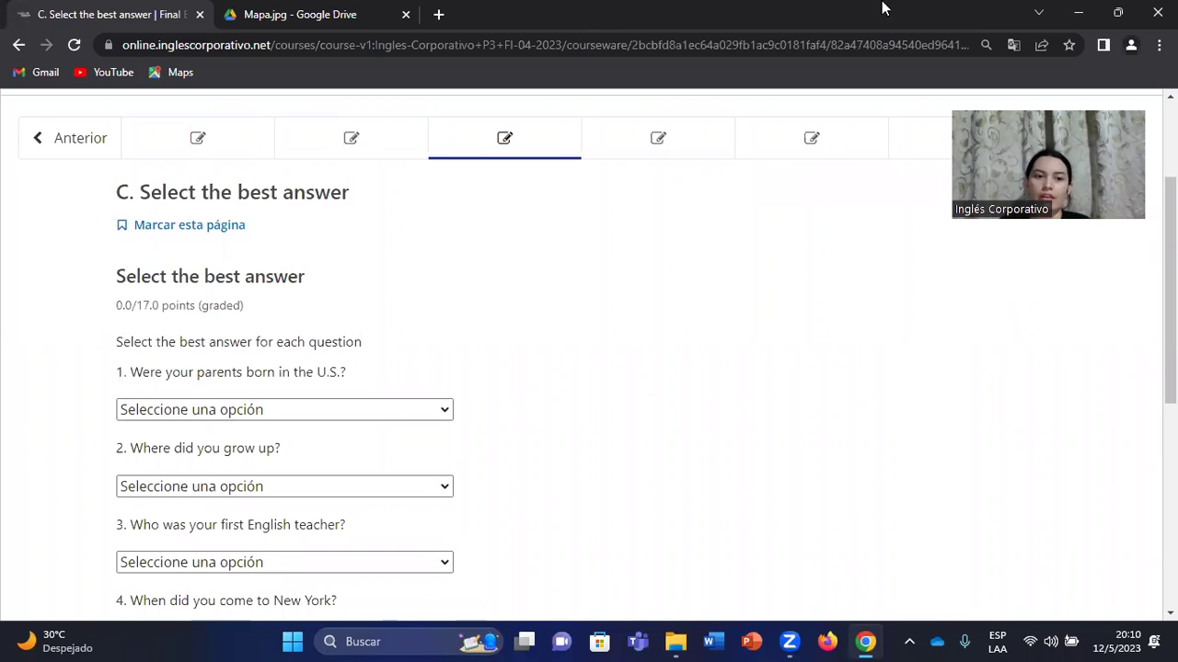
scroll(67, 367, down, 2)
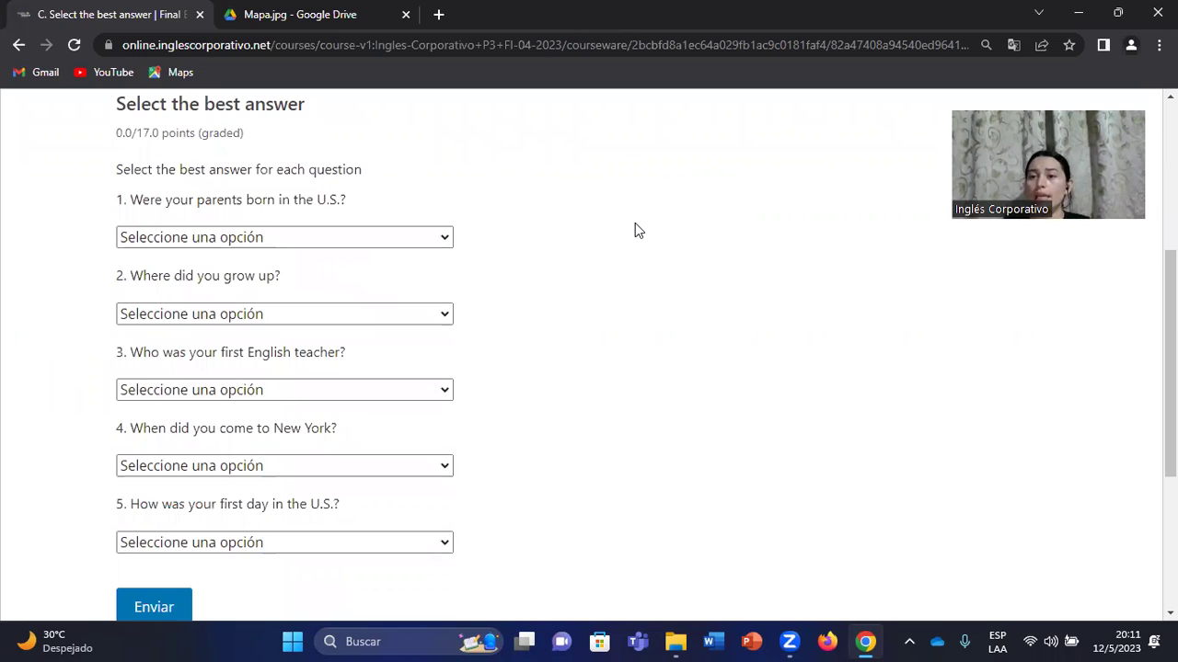
- Answer question 1 with "No, They weren't. My Parents were born in Japan." and question 2 with "I grew up in Tokyo."
click(387, 236)
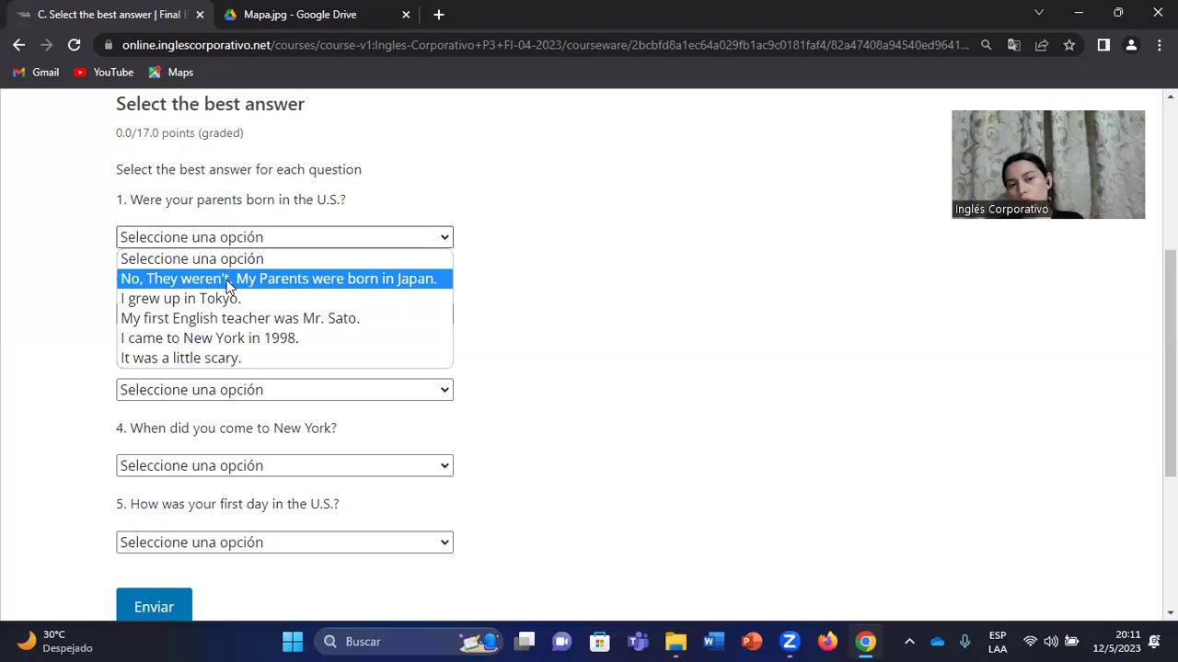
click(229, 287)
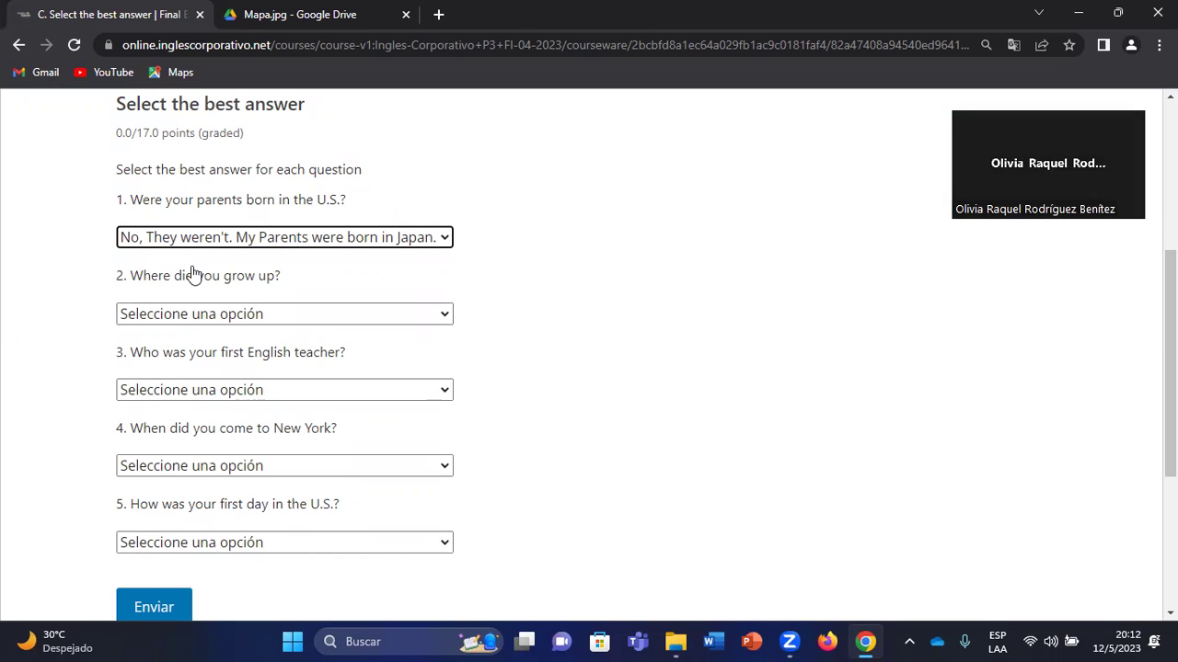
scroll(179, 267, down, 1)
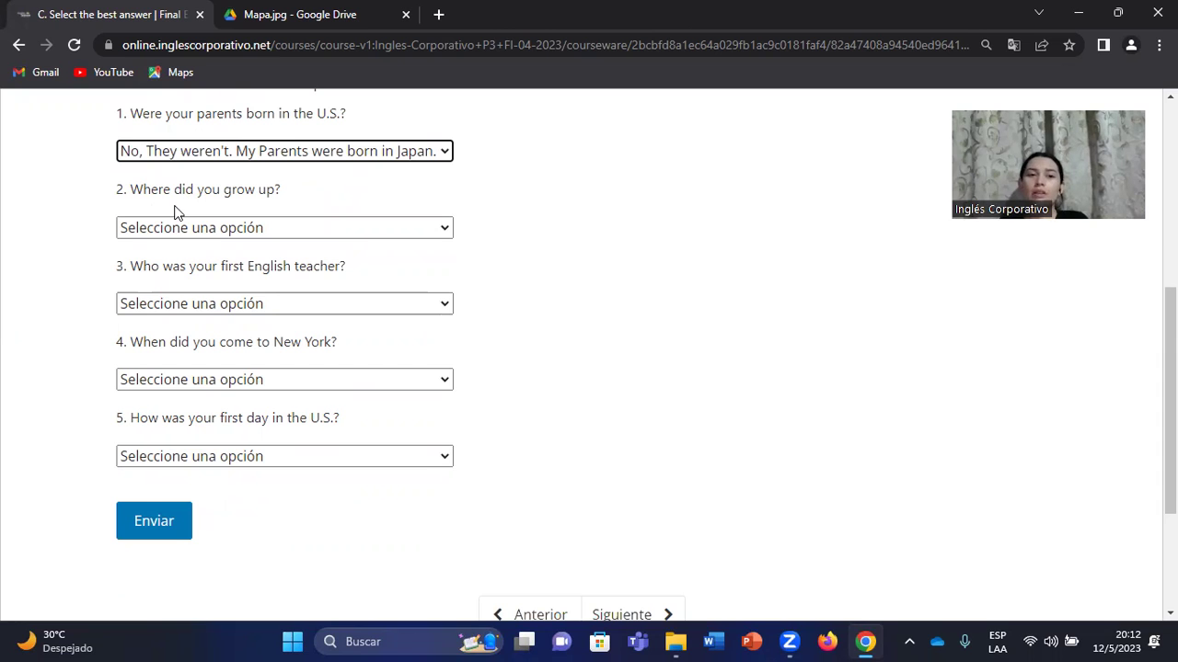
click(289, 226)
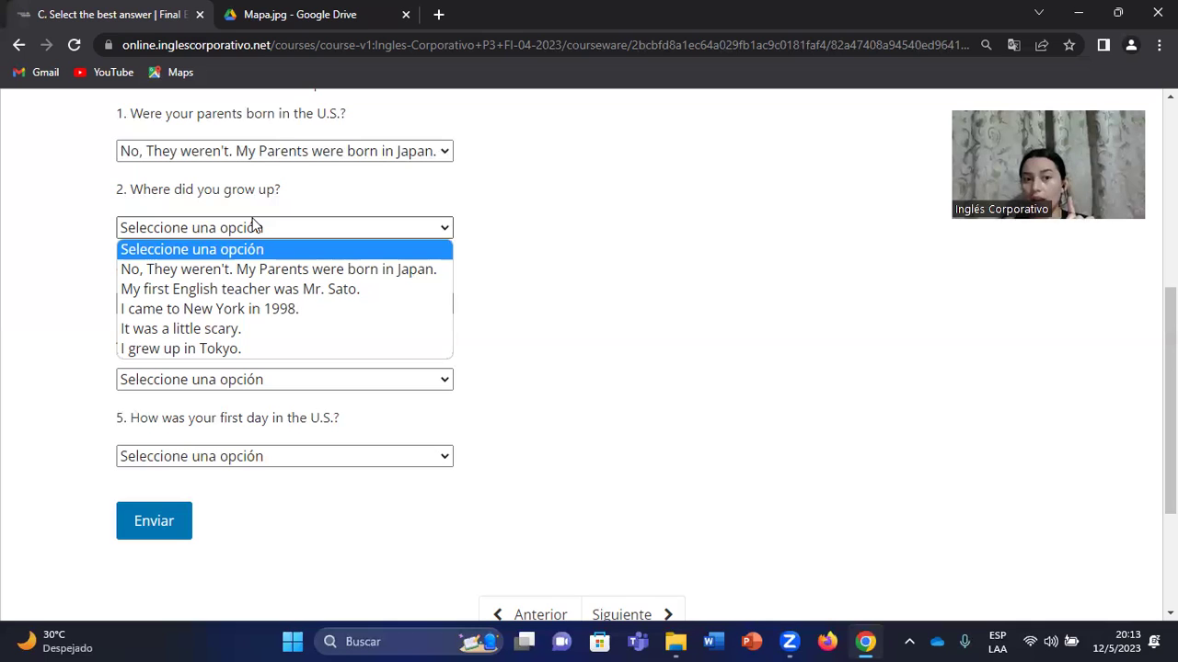
click(174, 348)
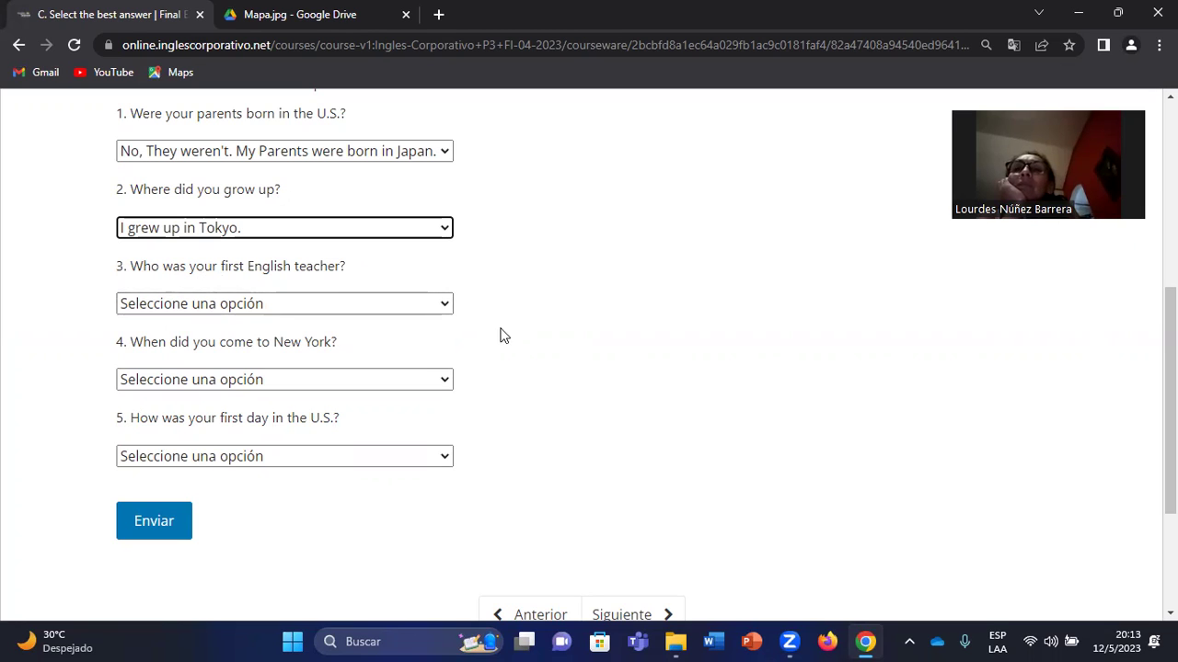
- Answer question 3 with the option naming the first English teacher and question 4 with "I came to New York in 1998."
click(440, 307)
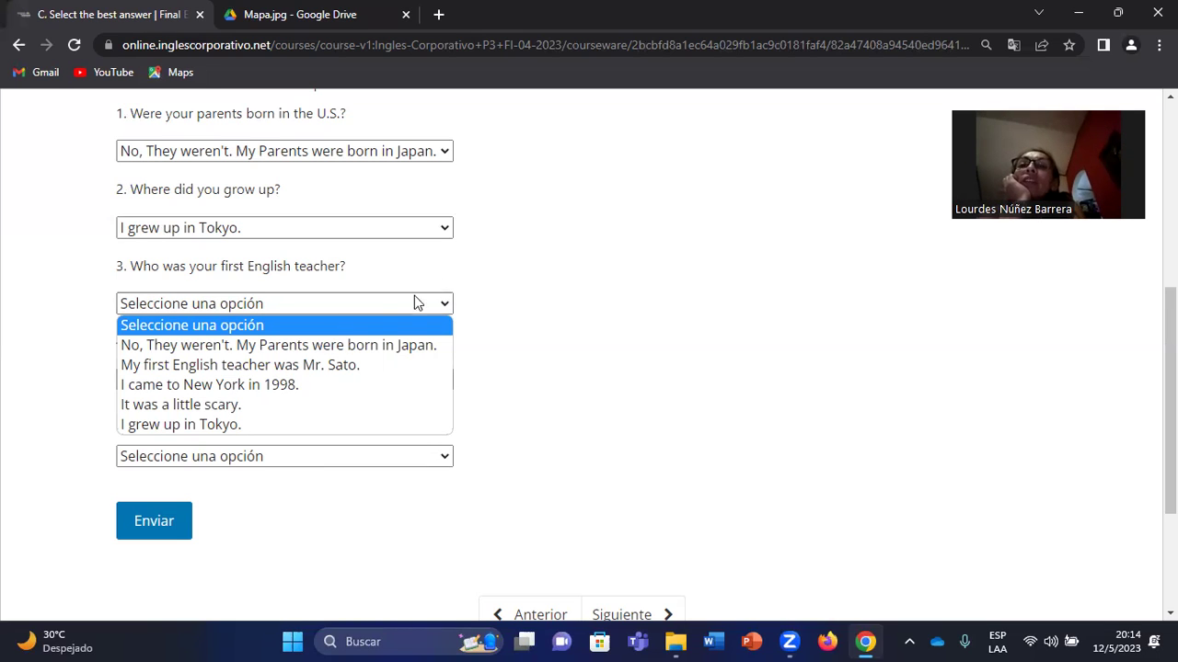
click(253, 368)
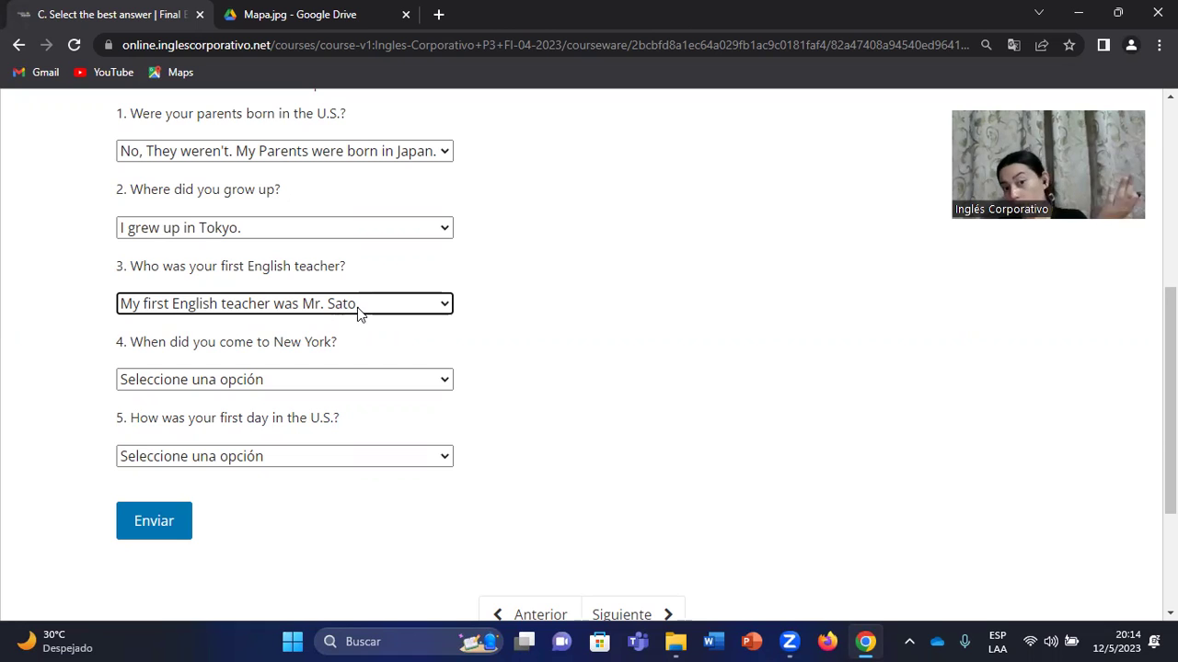
scroll(259, 360, down, 1)
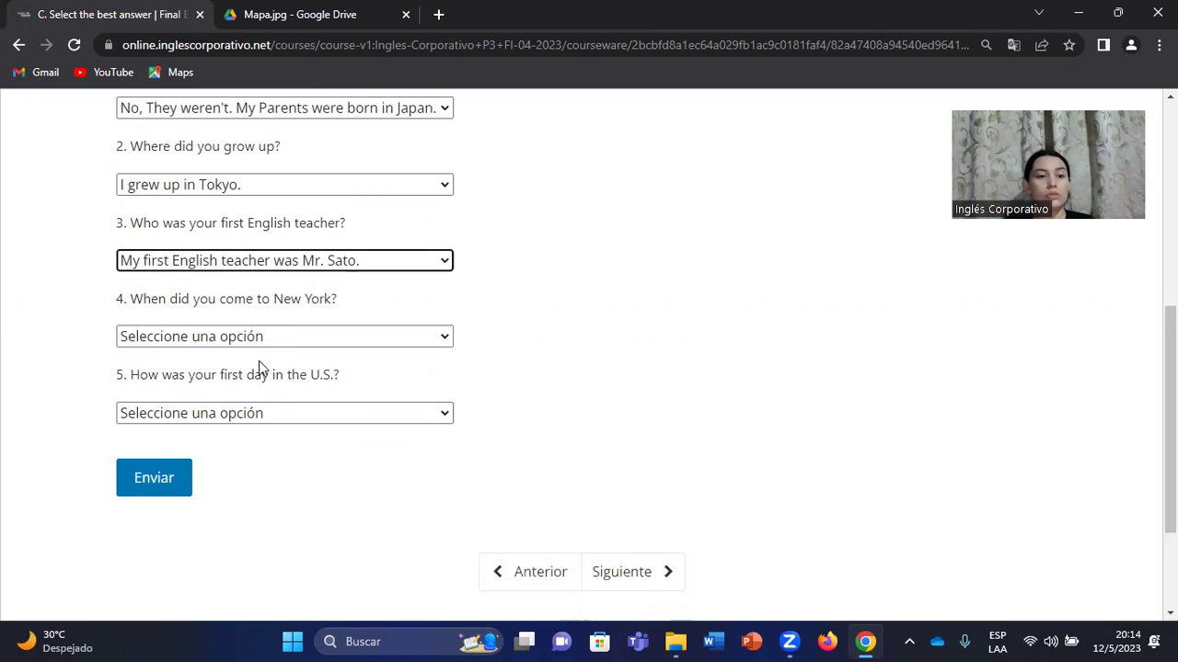
scroll(259, 362, down, 1)
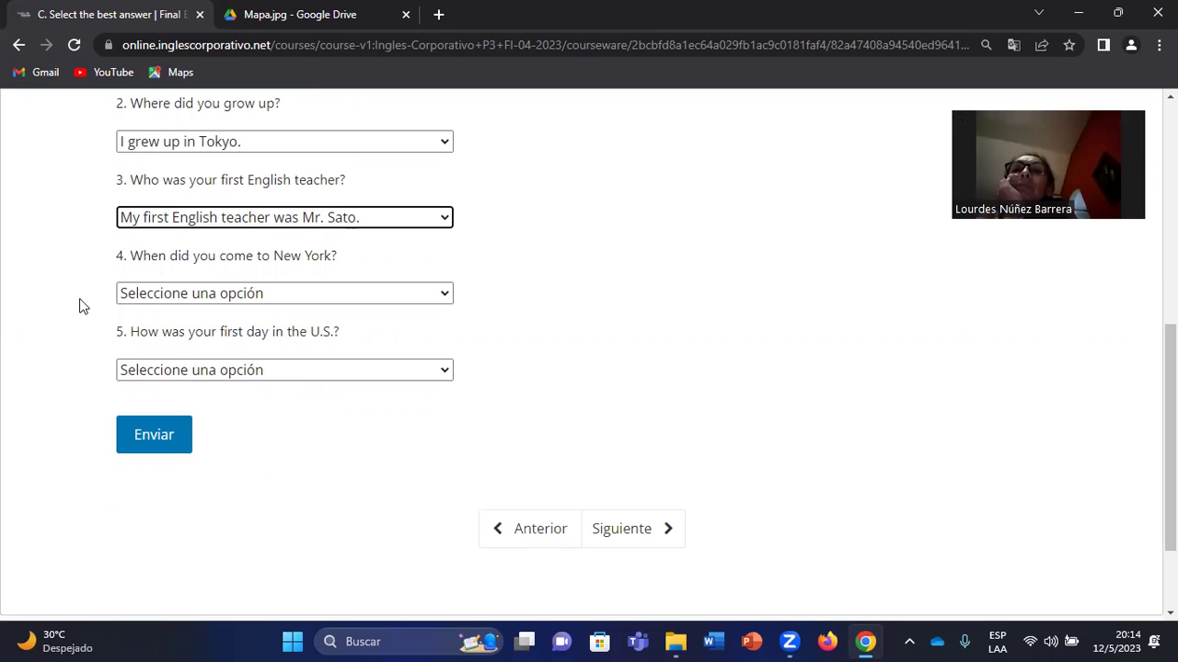
click(243, 296)
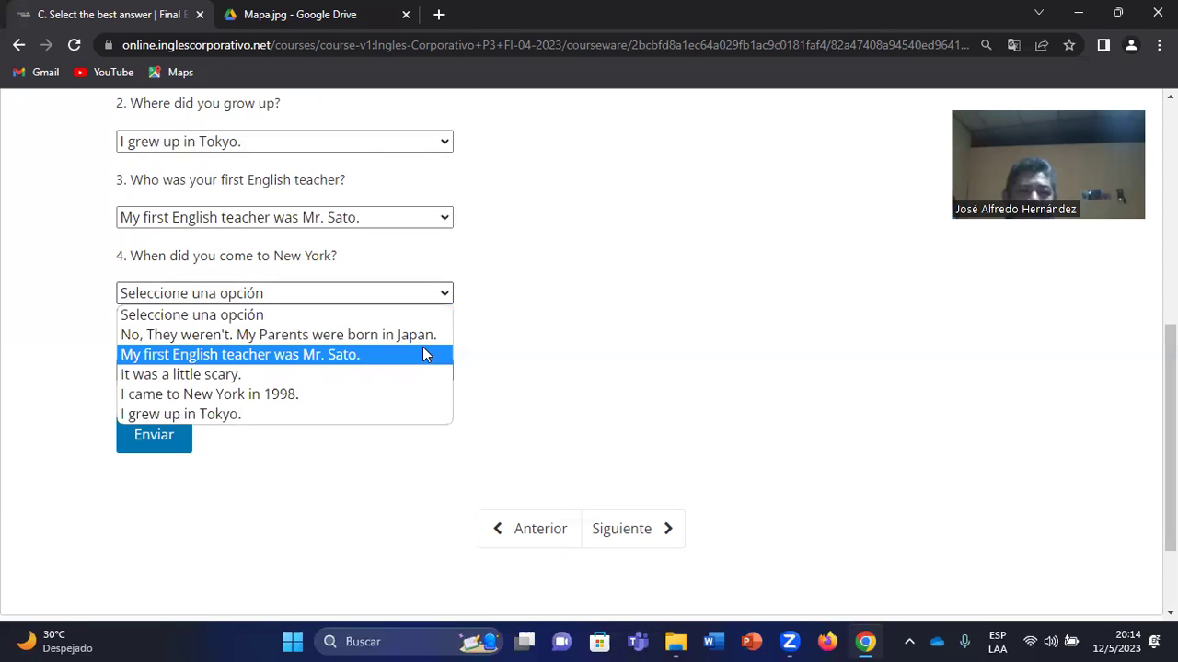
click(207, 394)
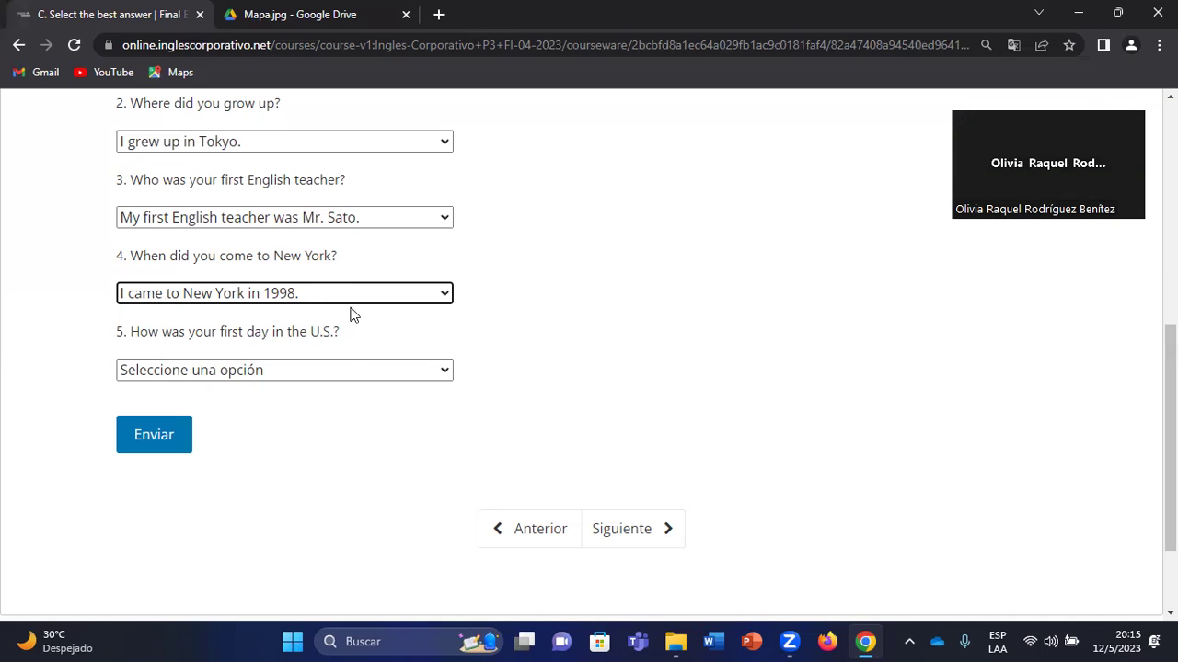
- Answer question 5 about the first day in the U.S. with "It was a little scary."
scroll(348, 331, down, 1)
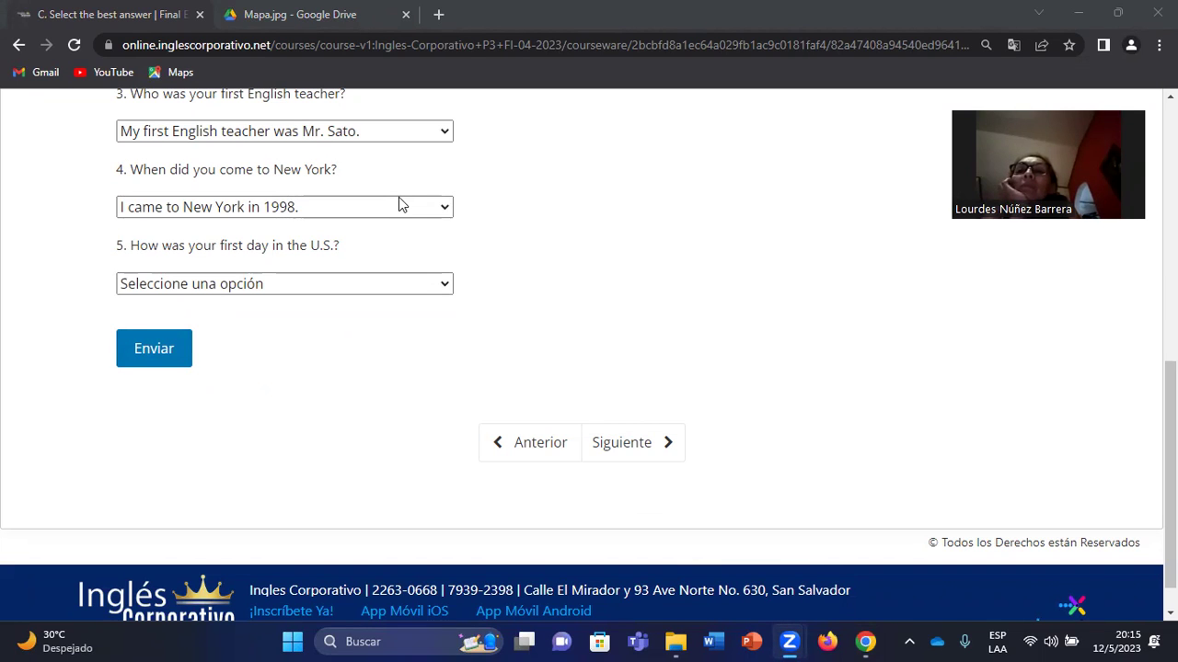
click(845, 370)
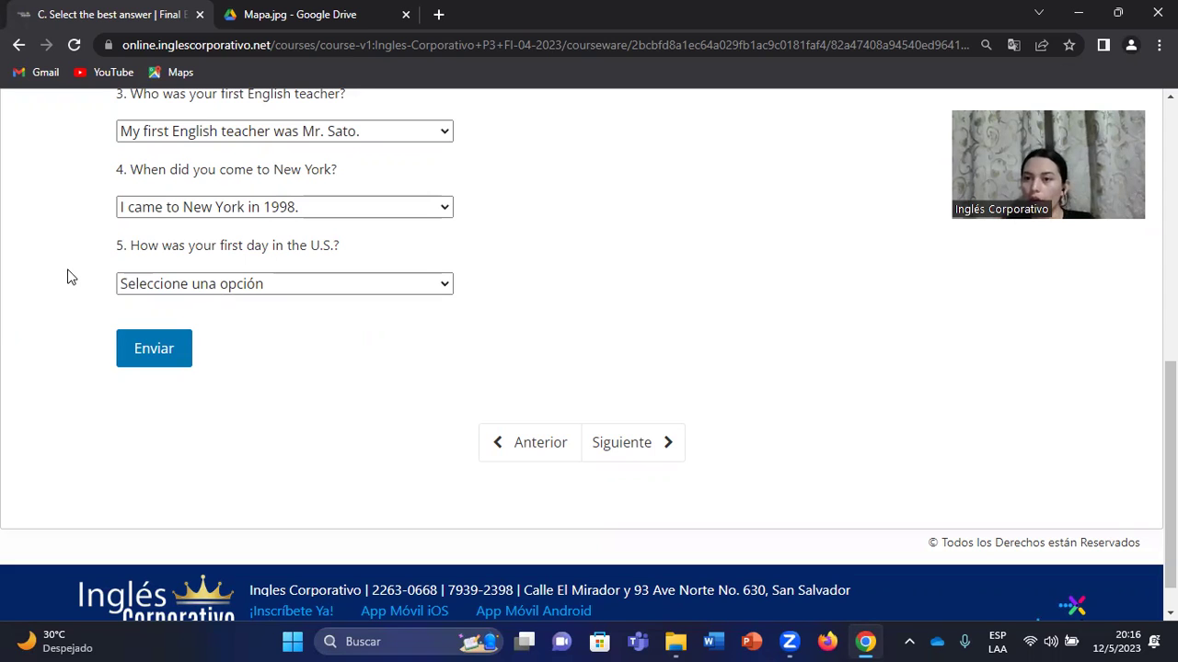
click(304, 284)
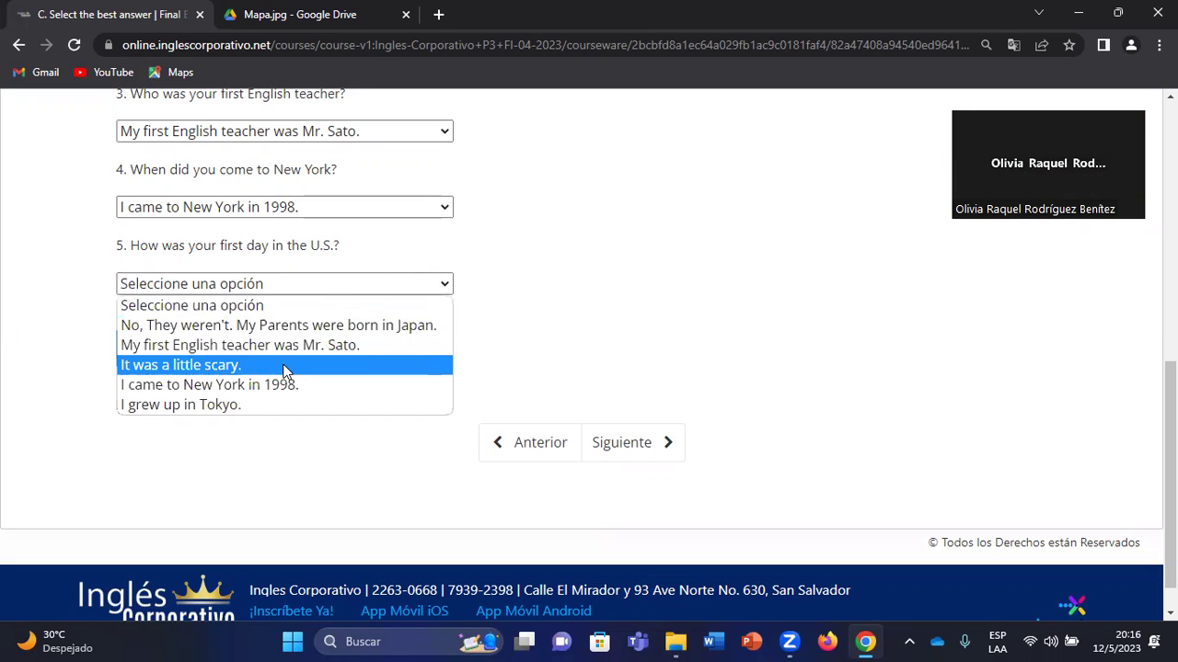
click(254, 372)
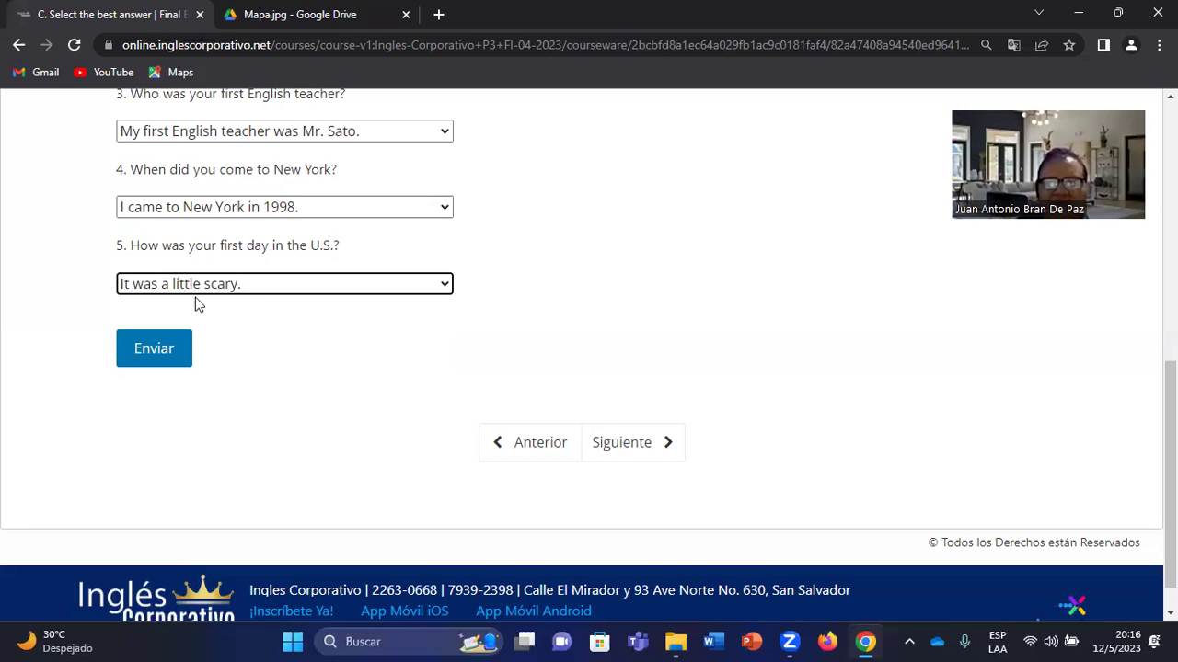
- Review the selected answers to all five questions of section C
scroll(269, 303, up, 2)
scroll(270, 303, up, 5)
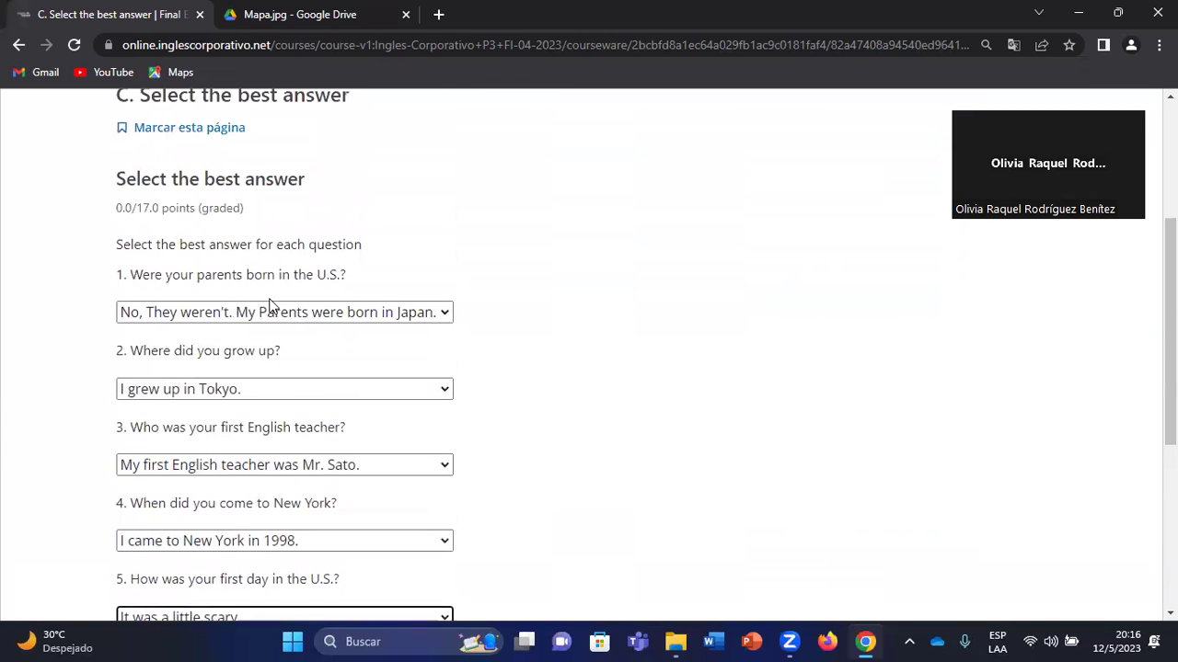
scroll(320, 348, down, 2)
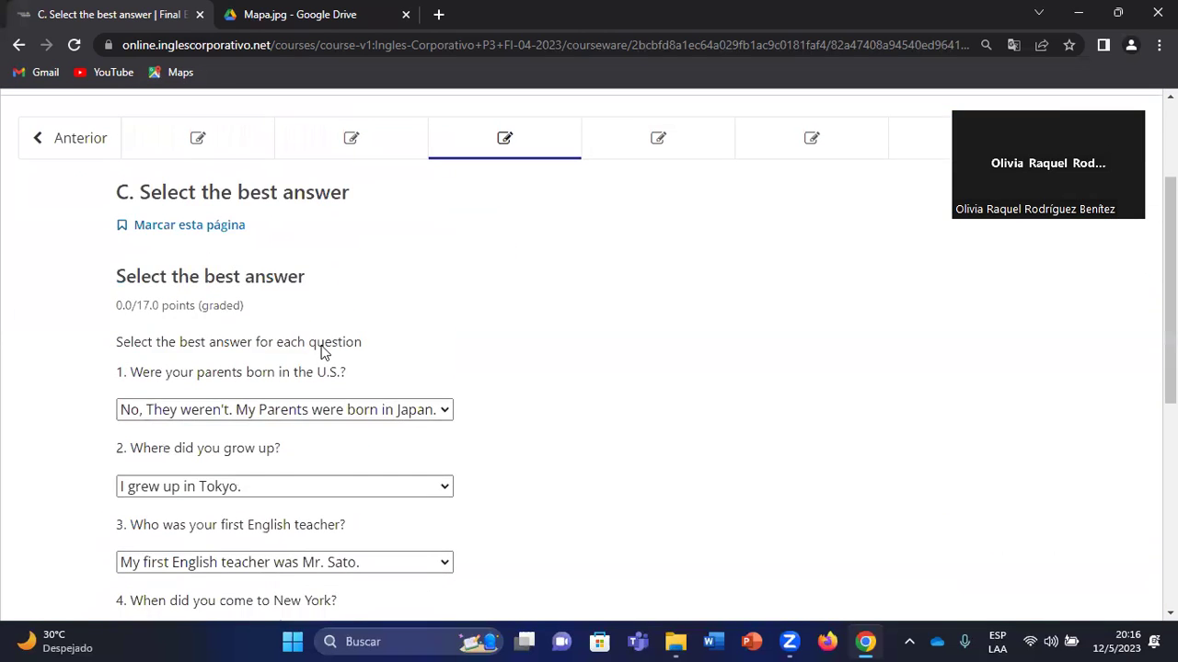
scroll(198, 318, down, 3)
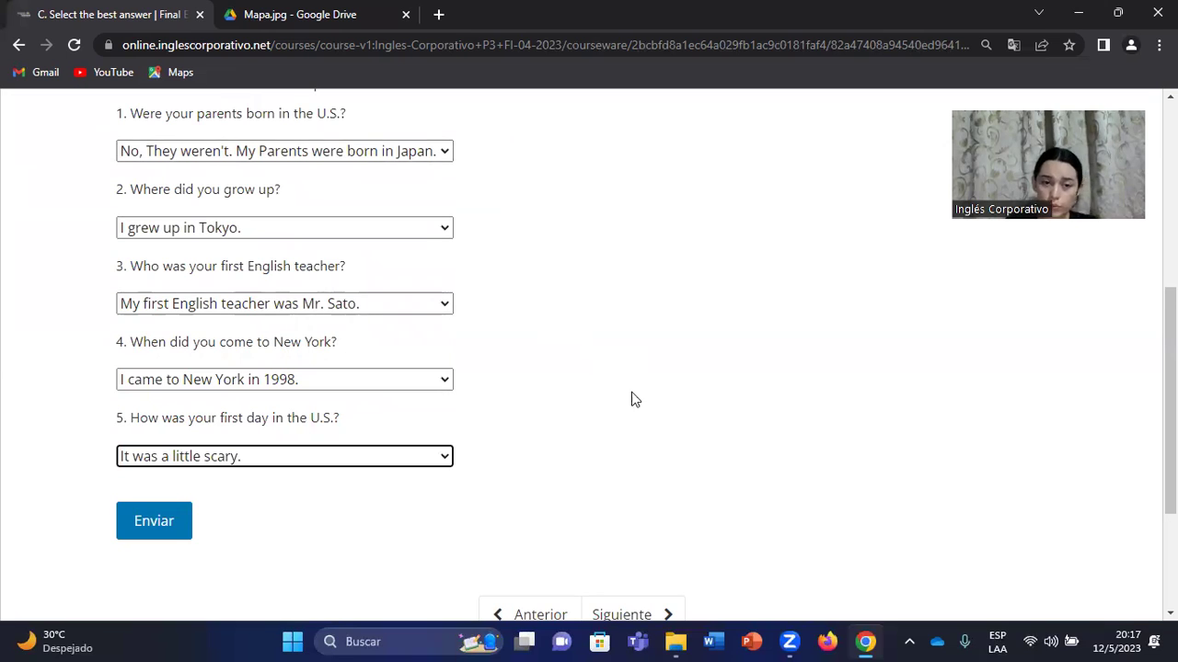
- Go on to exam section D, Match the verbs to the nouns, and show its instructions and verb list
scroll(632, 399, down, 2)
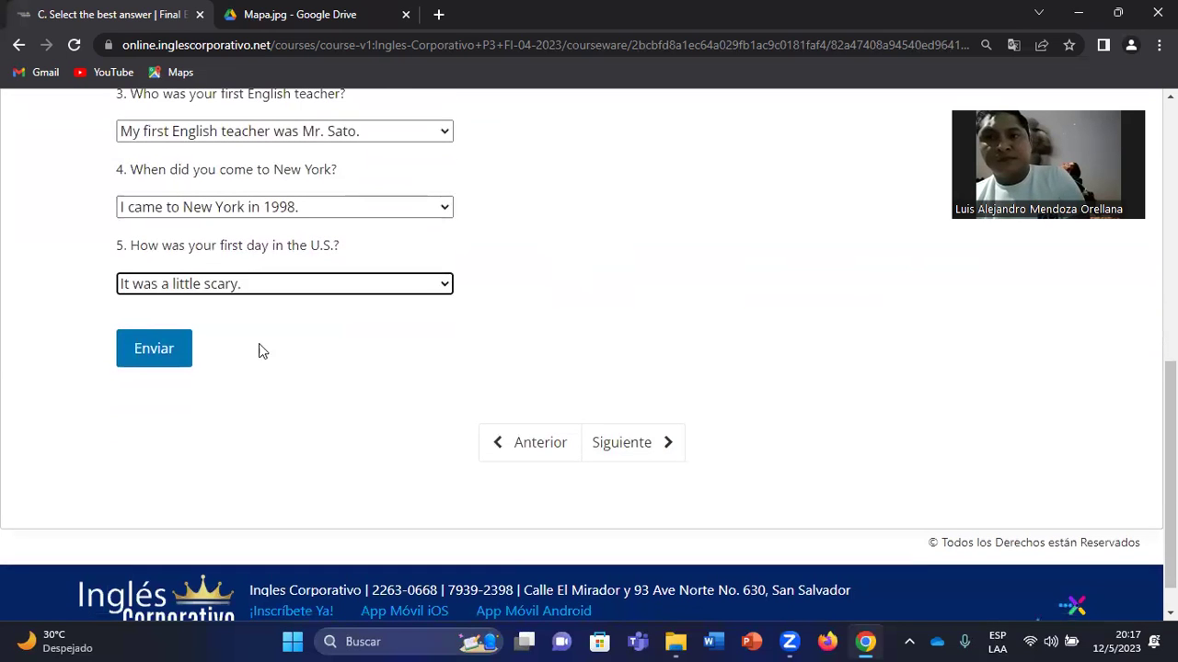
click(623, 445)
scroll(306, 433, down, 1)
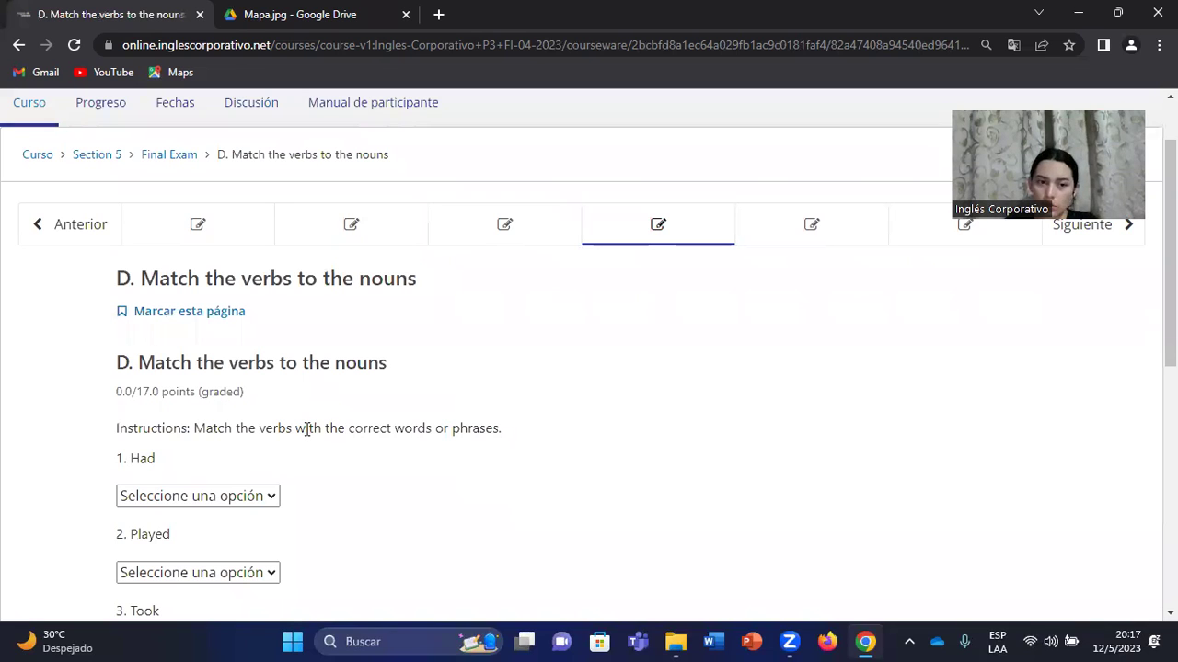
scroll(210, 414, down, 2)
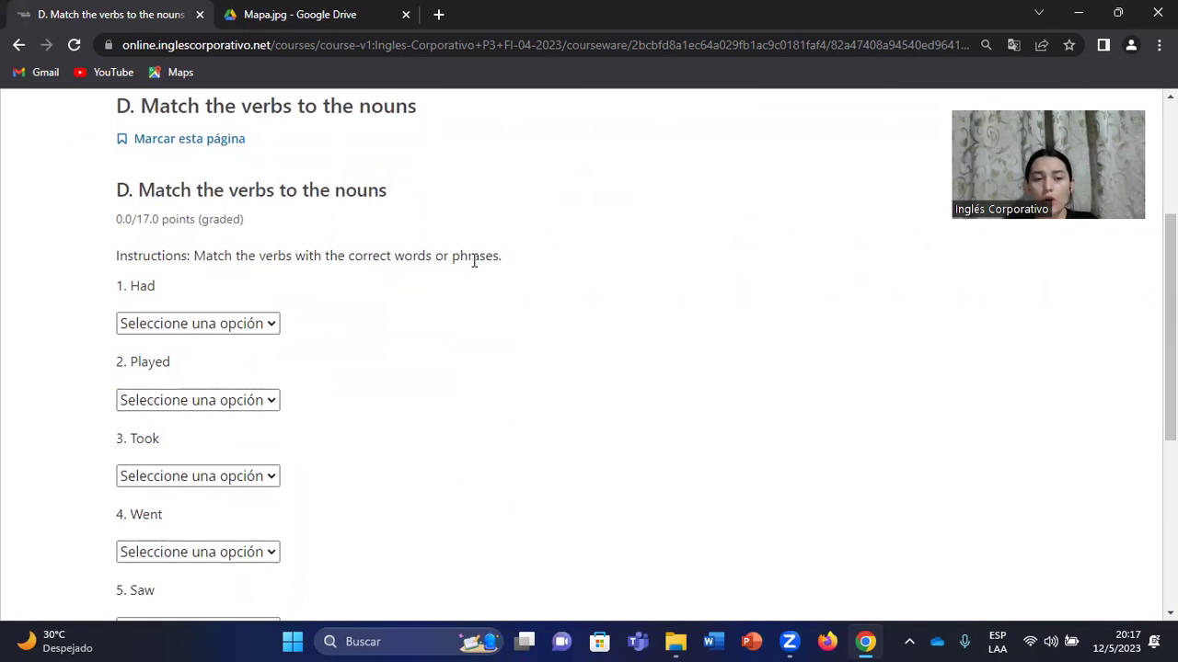
- Match the verb "Had" with "a picnic" and the verb "Played" with "tennis" in section D
scroll(474, 260, down, 2)
scroll(470, 267, up, 1)
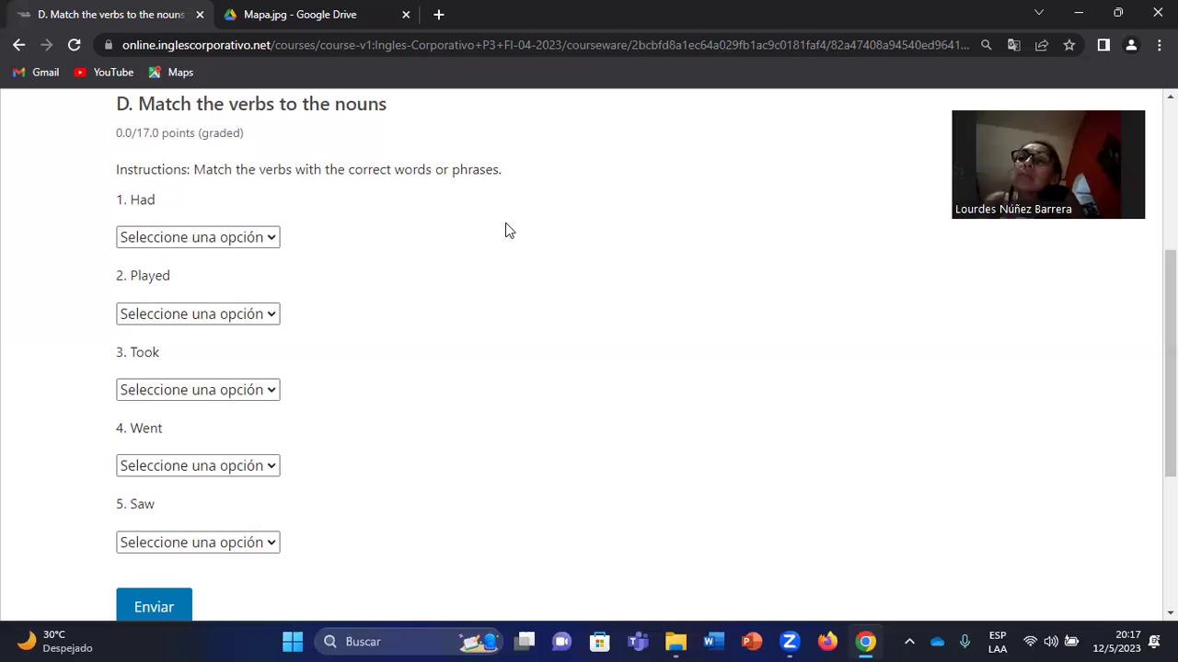
click(219, 241)
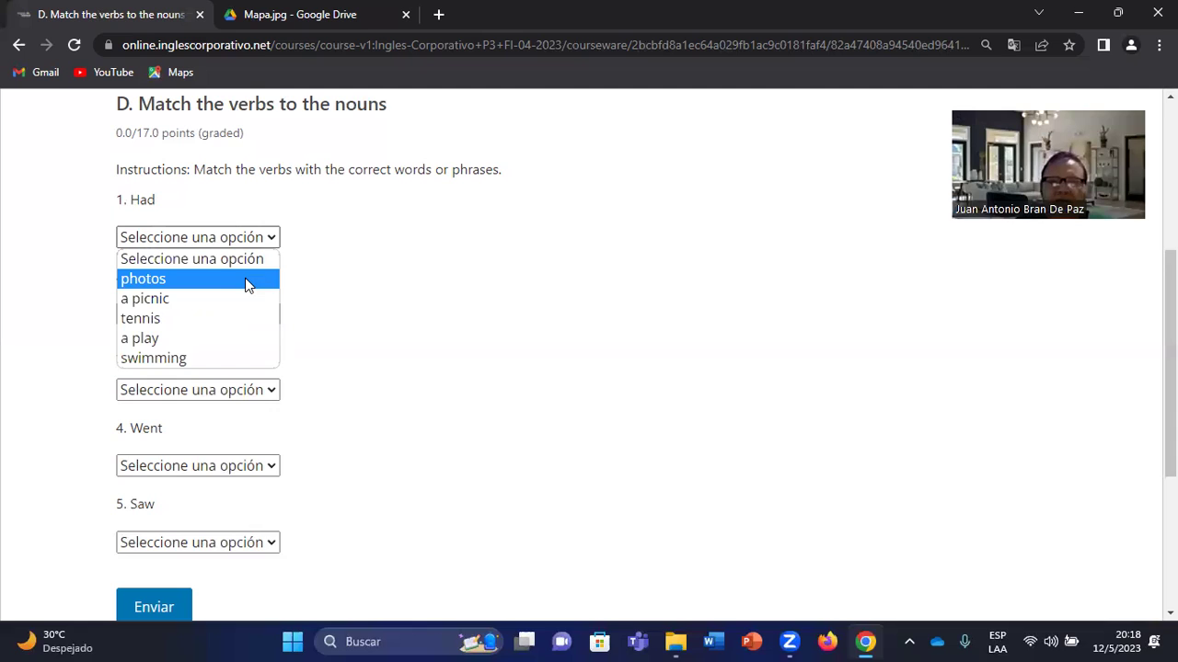
click(175, 299)
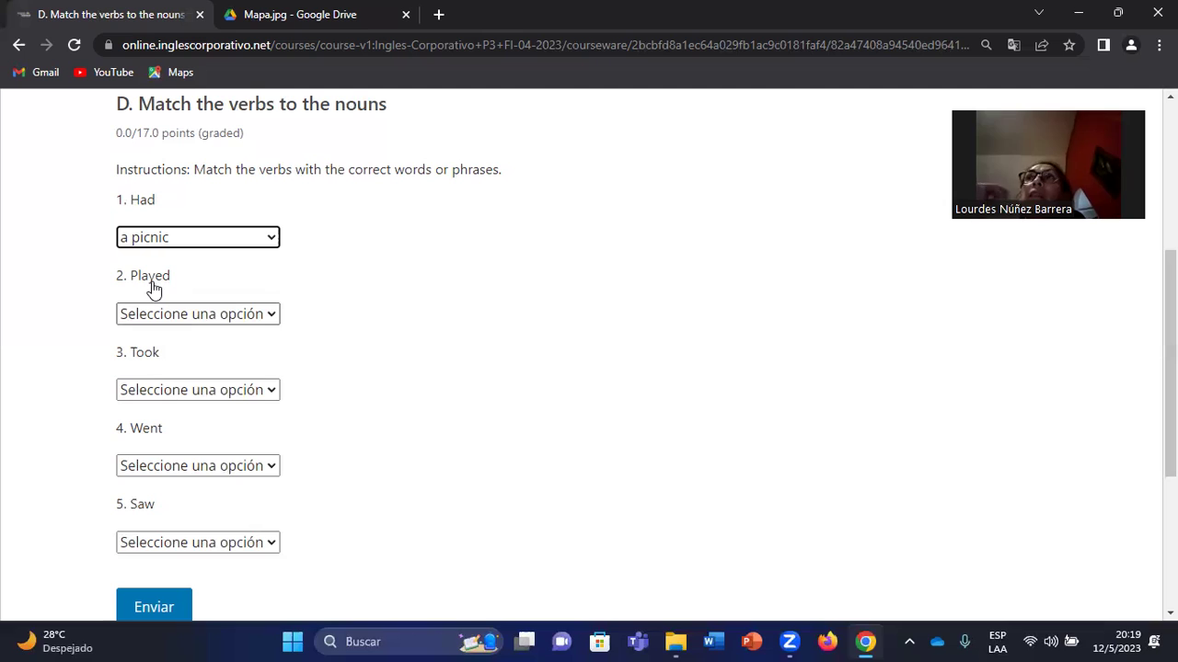
click(197, 315)
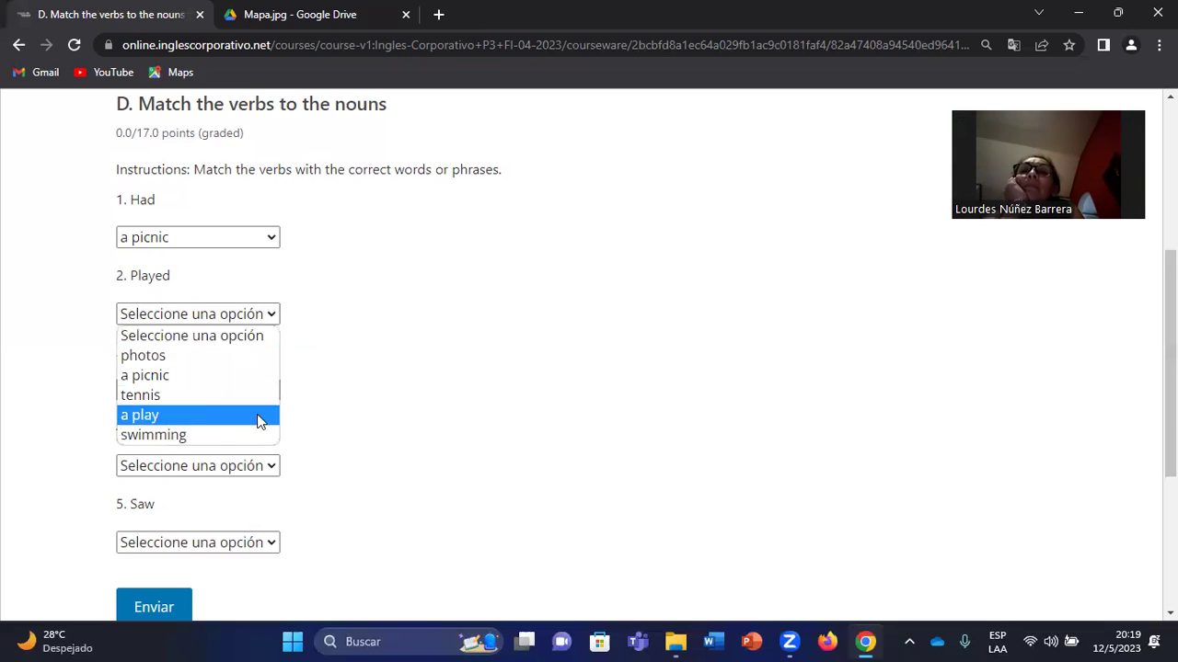
click(190, 396)
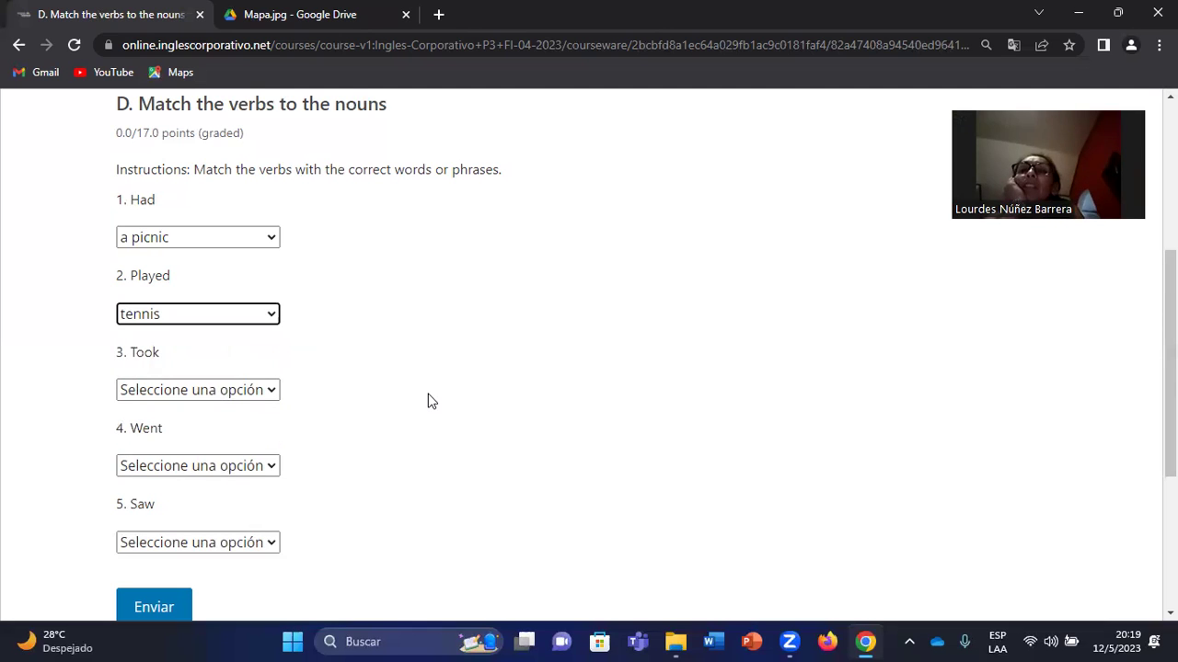
- Match the third verb, "Took", with "photos"
scroll(318, 369, down, 1)
scroll(318, 369, down, 1)
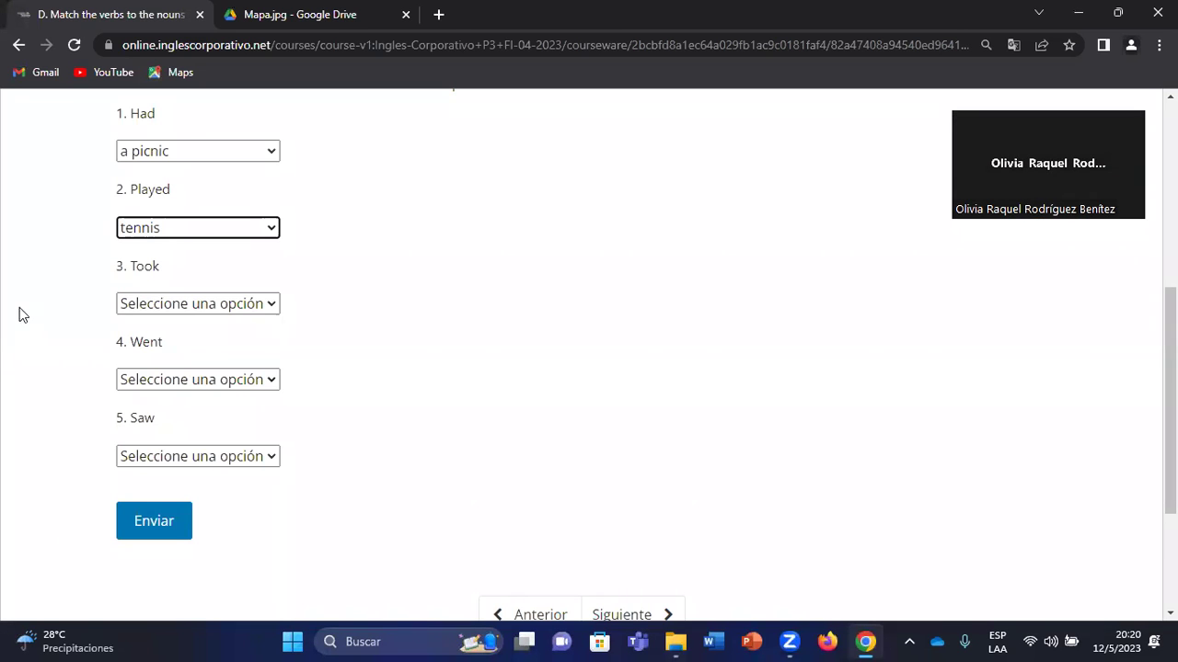
click(221, 307)
click(311, 343)
scroll(276, 313, down, 1)
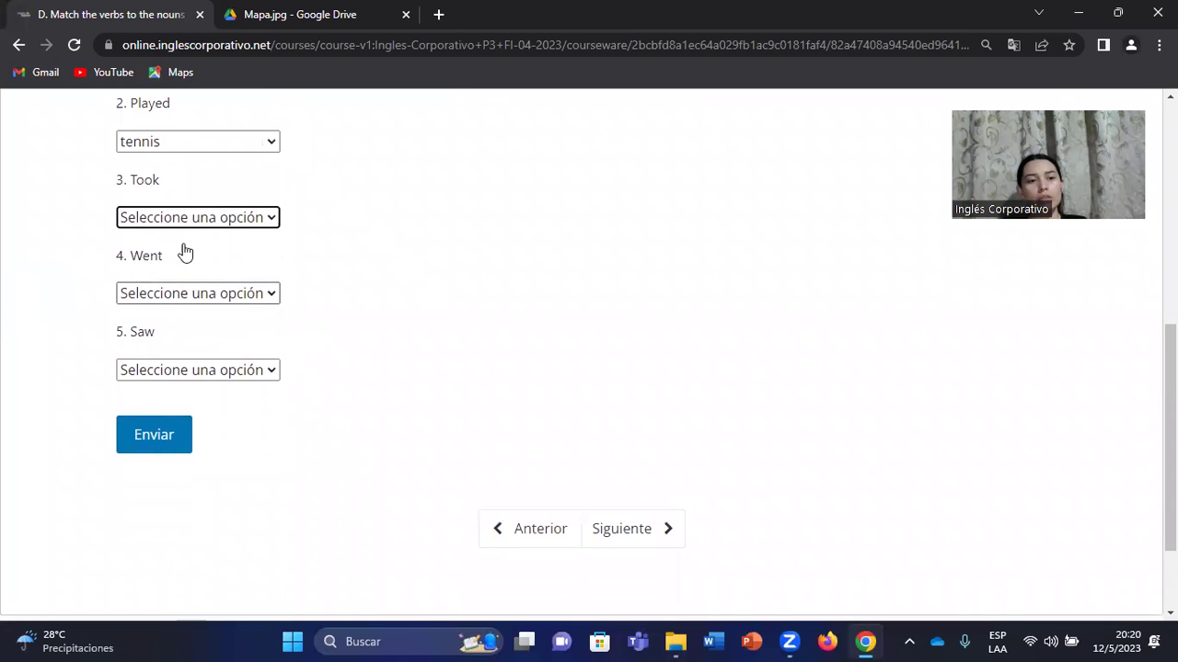
click(242, 218)
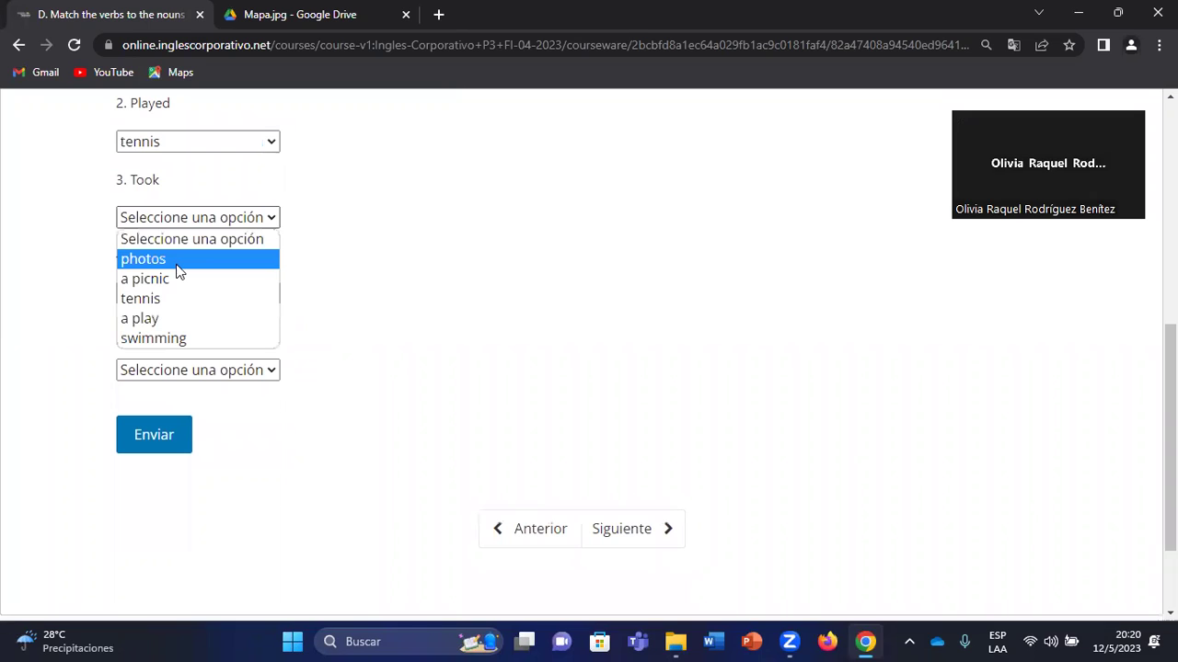
click(177, 264)
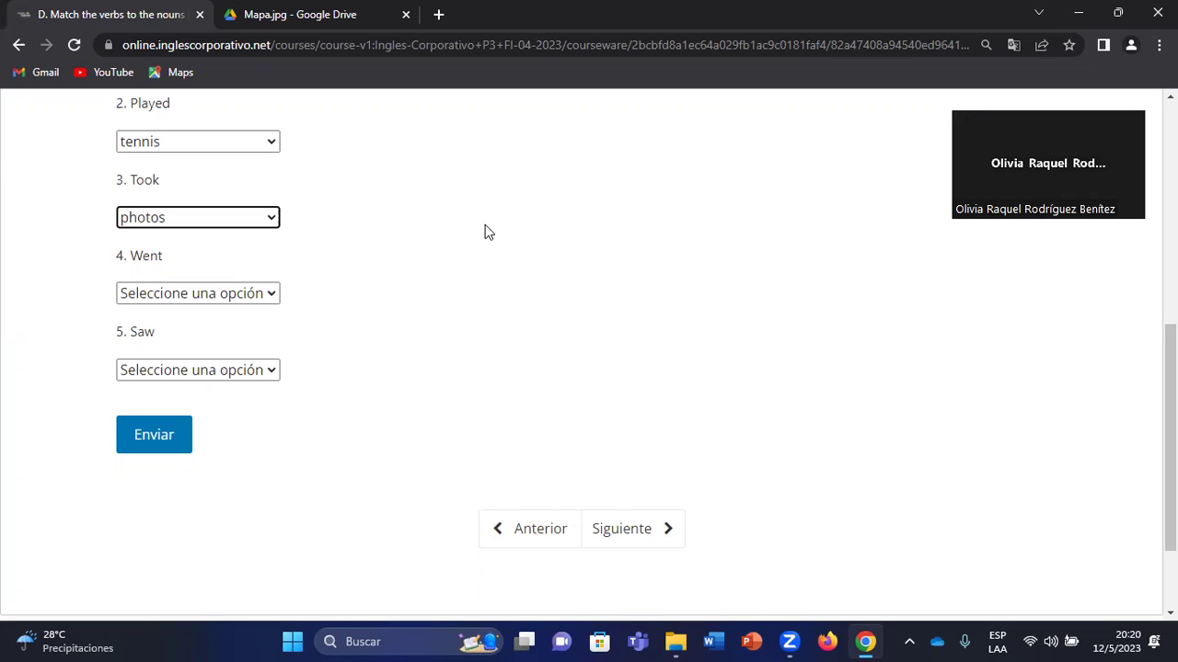
- Match the verb "Went" with "swimming" and the verb "Saw" with "a play"
click(224, 295)
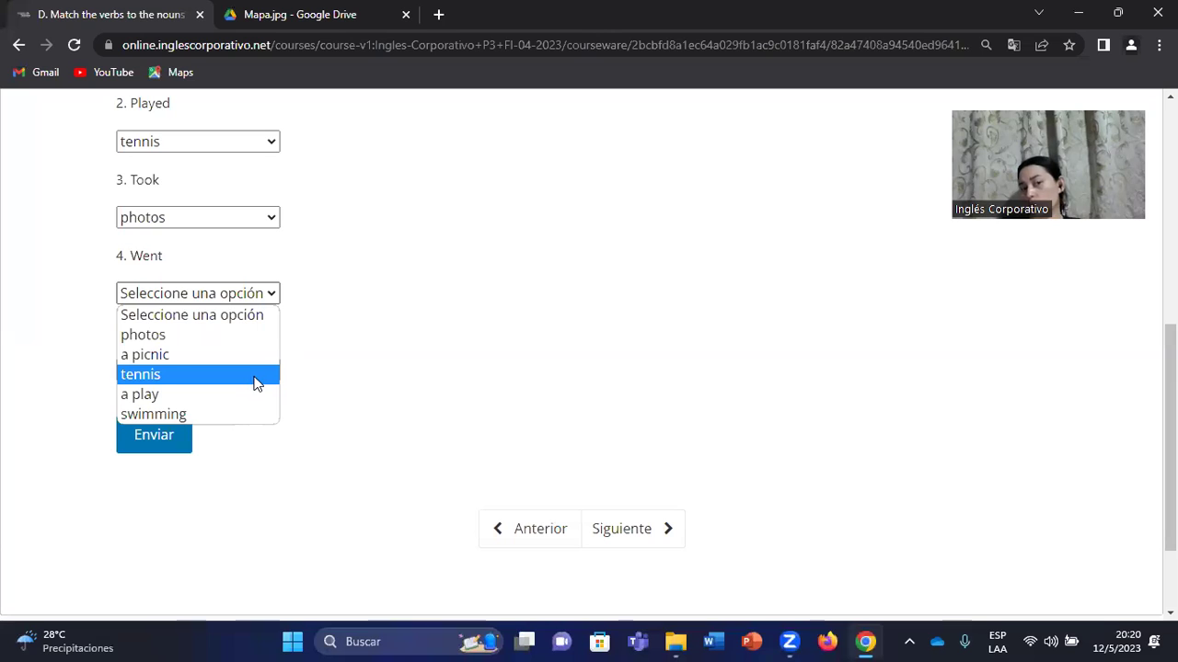
click(188, 415)
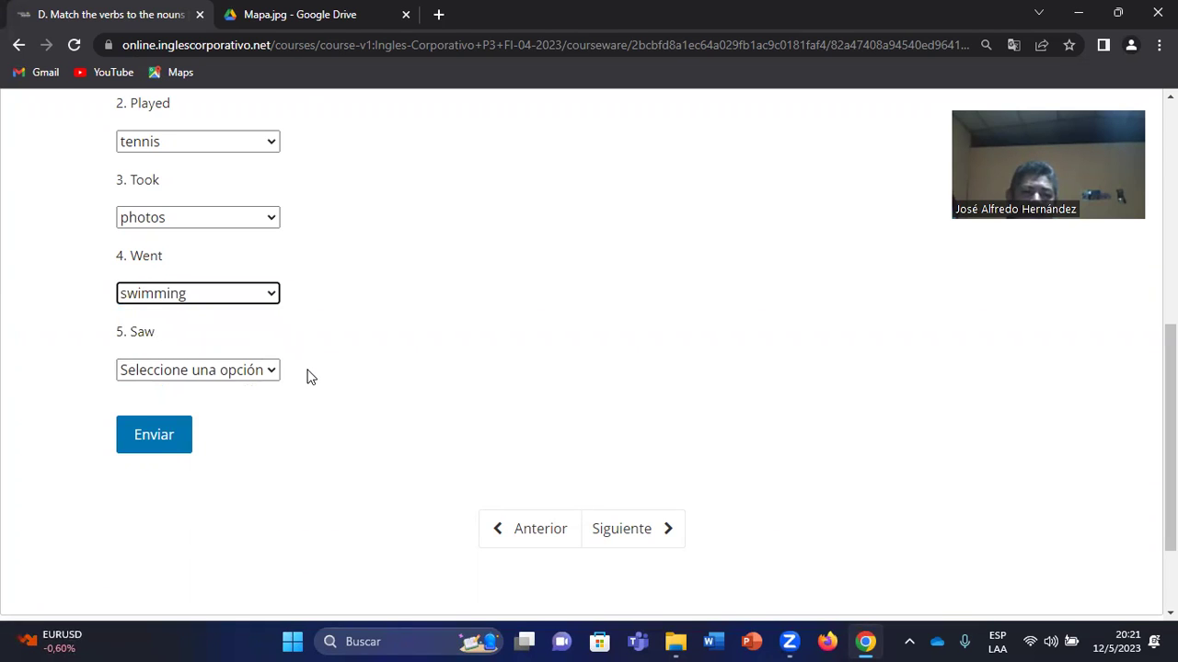
scroll(305, 376, down, 1)
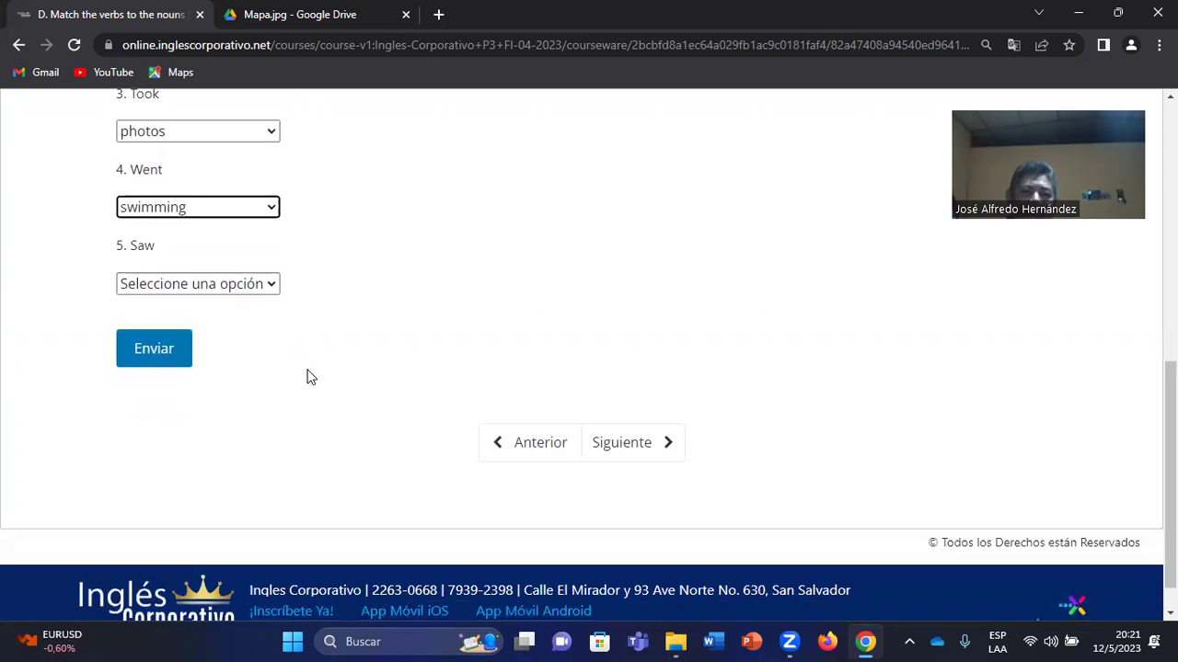
click(205, 285)
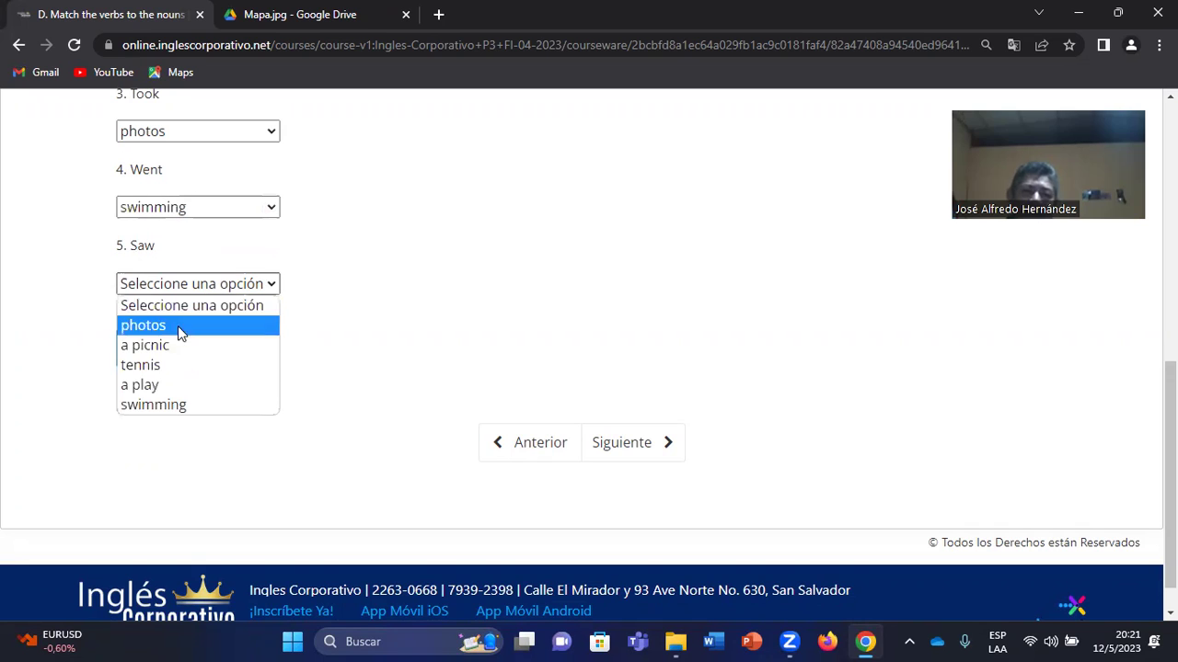
click(176, 386)
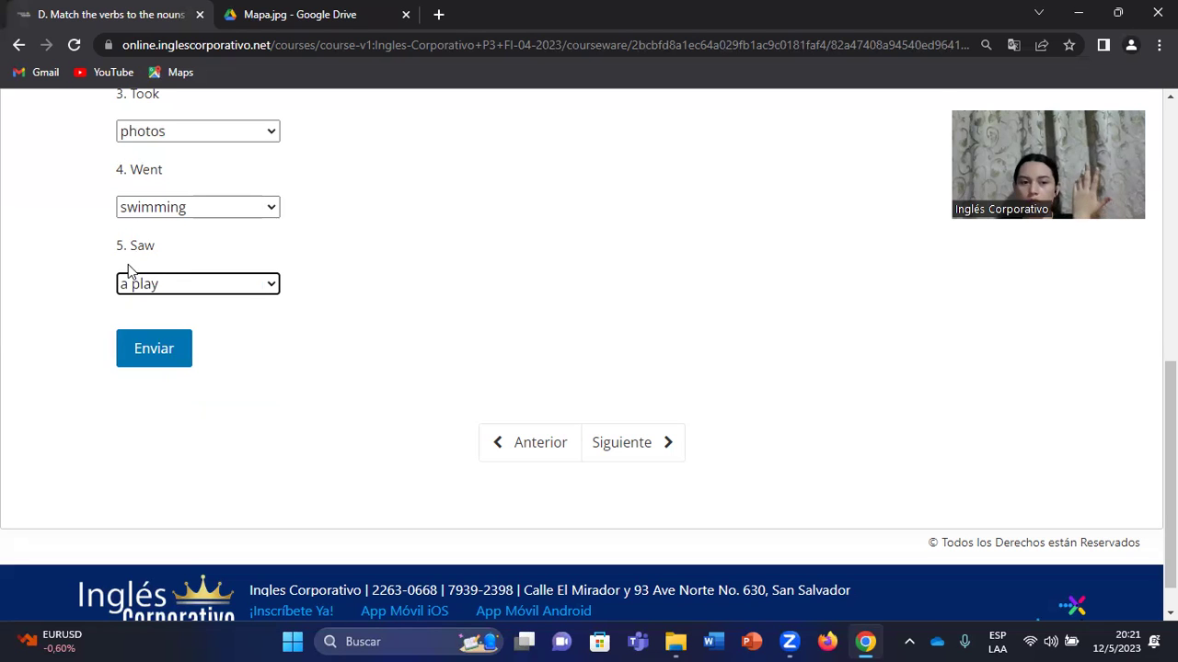
- Review the nouns chosen for all five verbs of section D
scroll(230, 295, up, 1)
scroll(230, 276, up, 2)
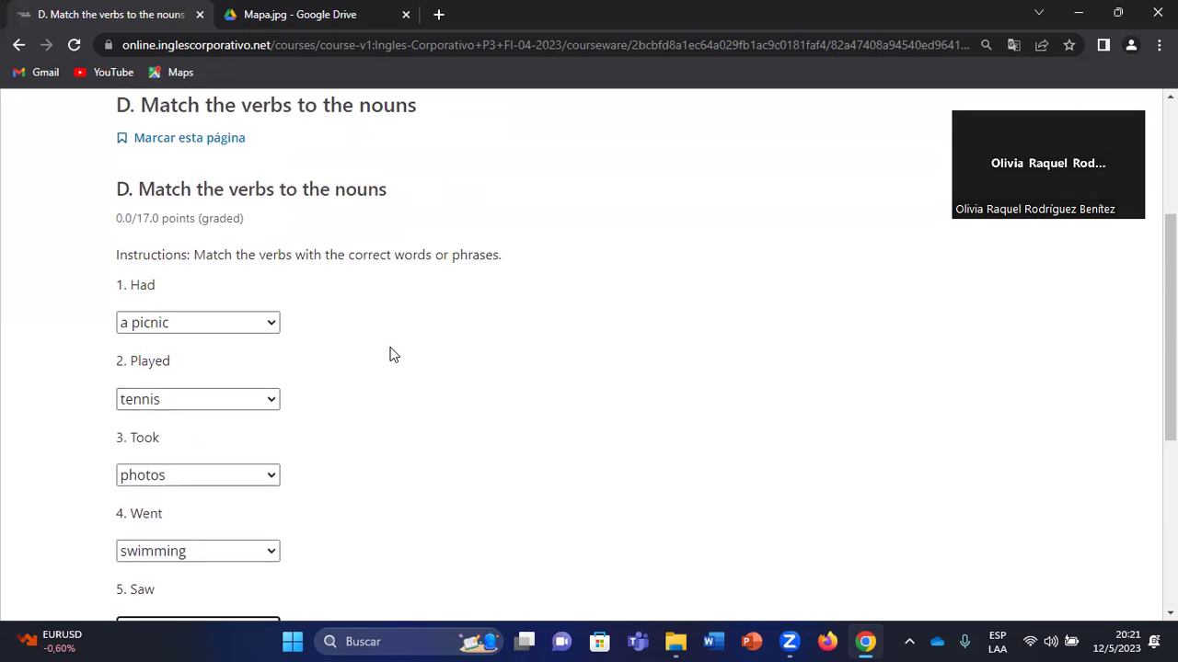
scroll(389, 352, down, 1)
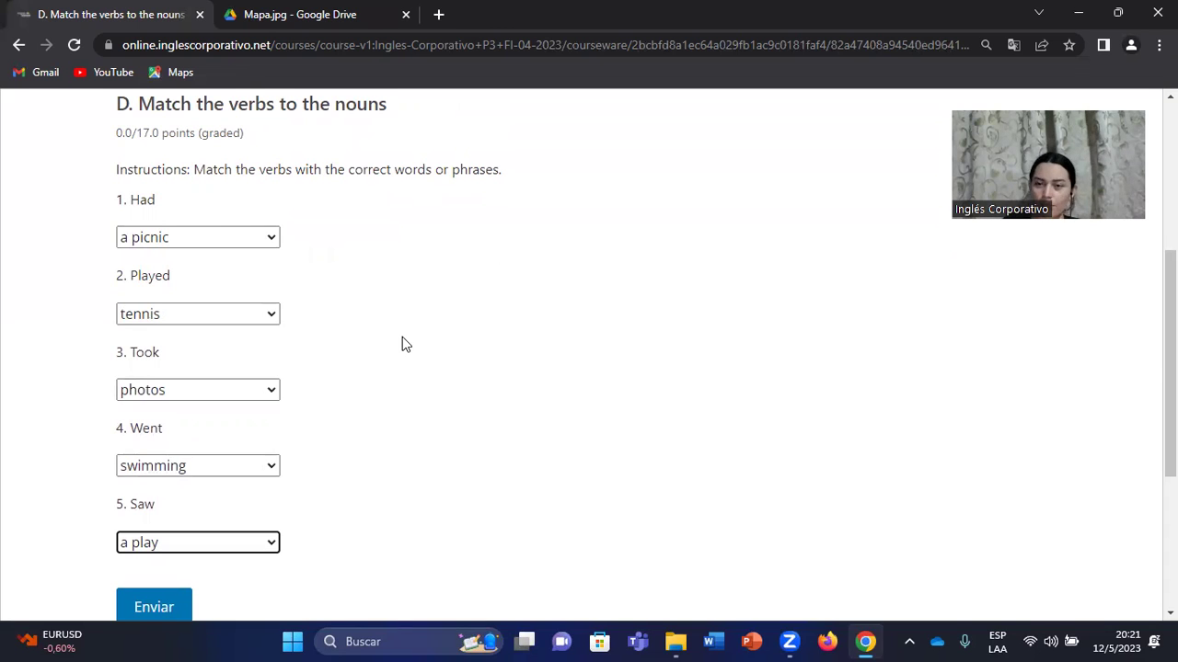
scroll(405, 344, down, 1)
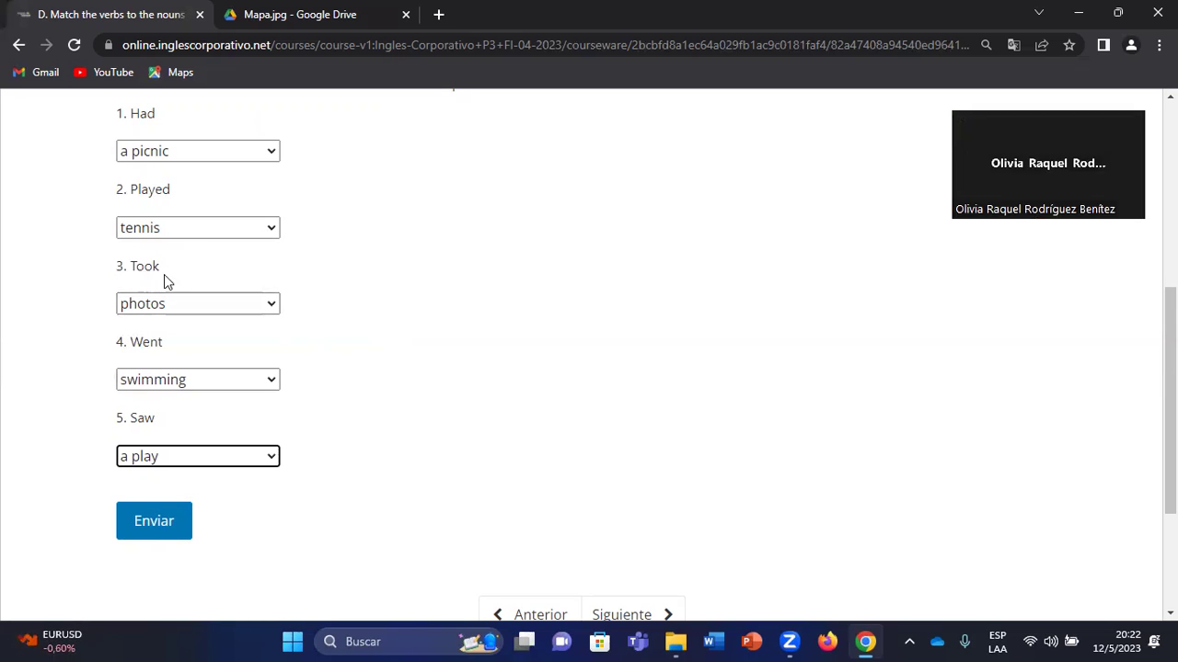
scroll(168, 374, down, 1)
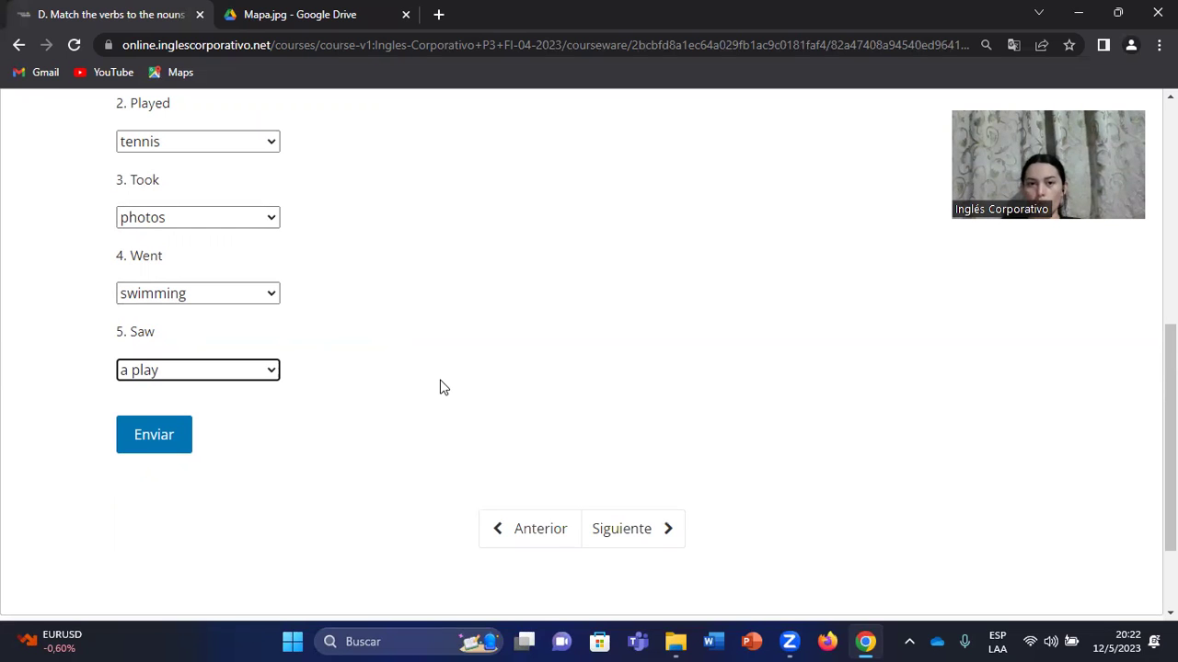
scroll(285, 411, up, 1)
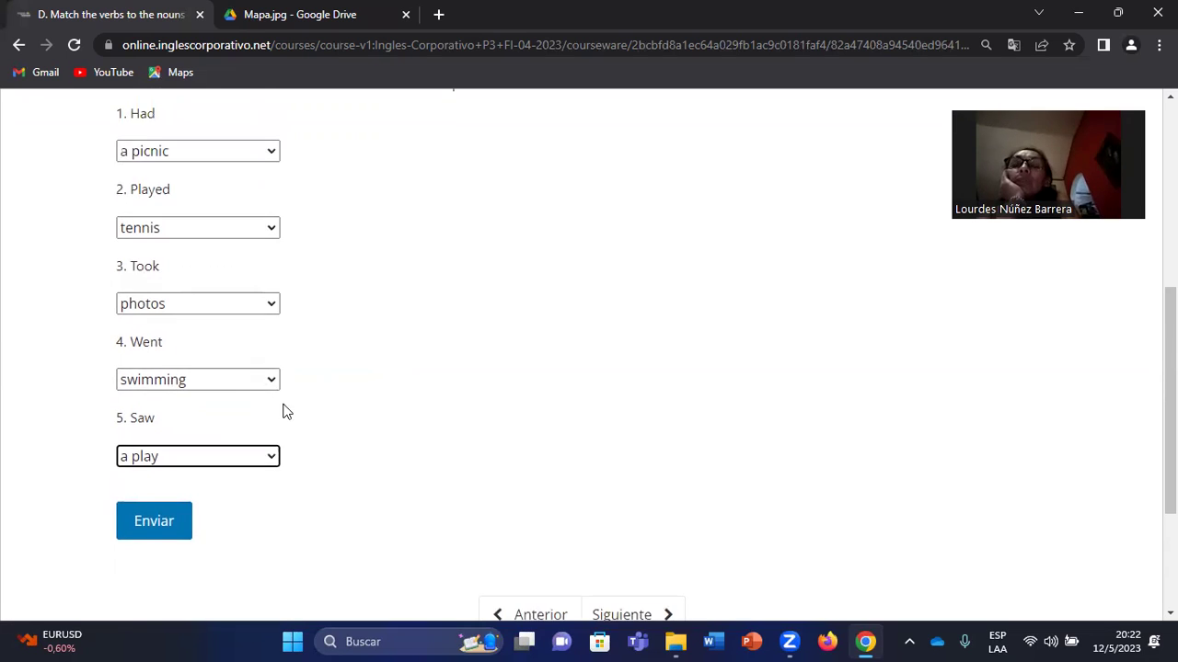
scroll(292, 399, up, 2)
- Go on to exam section E, Complete the conversations, and show its instructions and sentences
scroll(528, 378, down, 5)
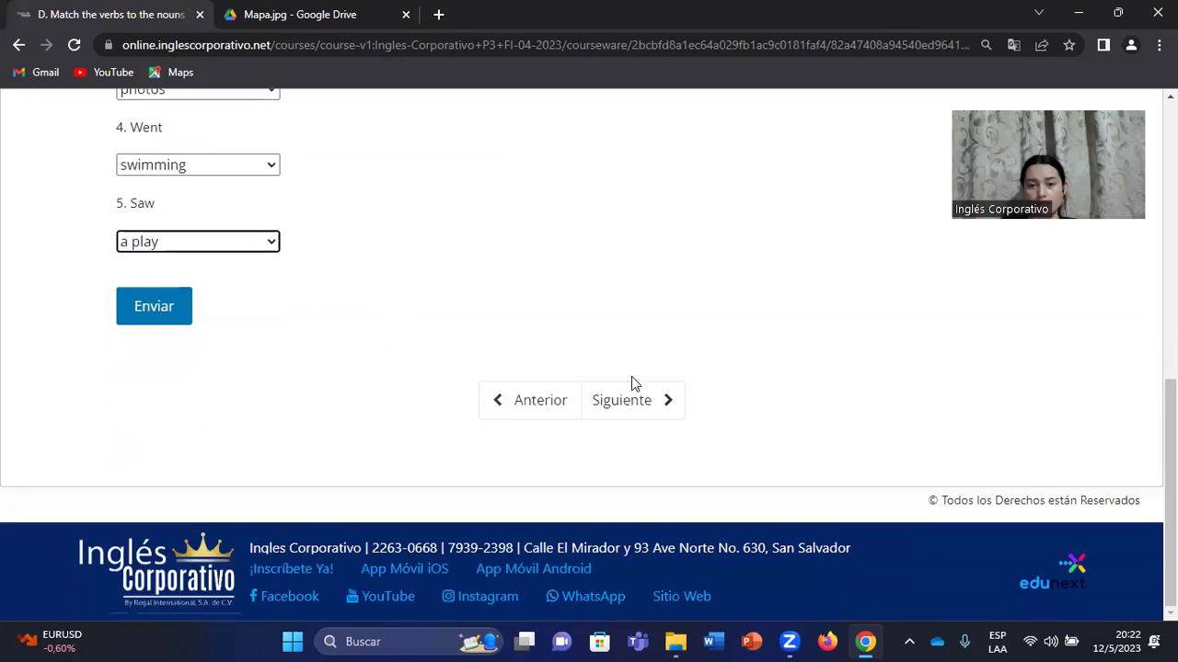
click(633, 403)
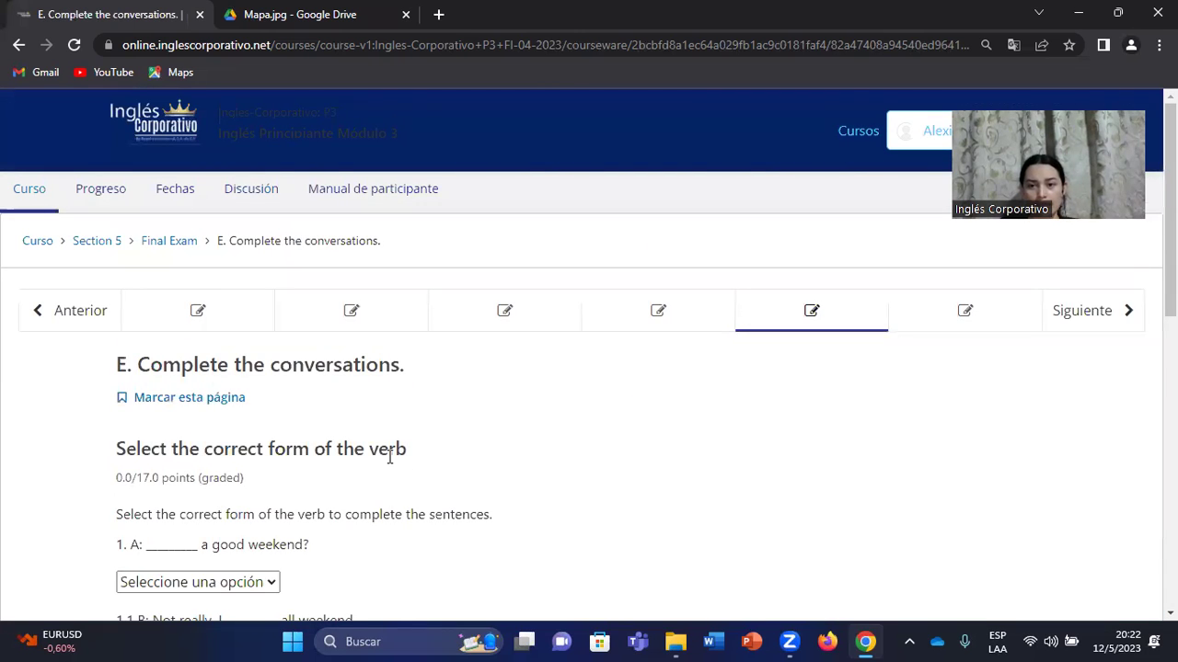
scroll(390, 457, down, 2)
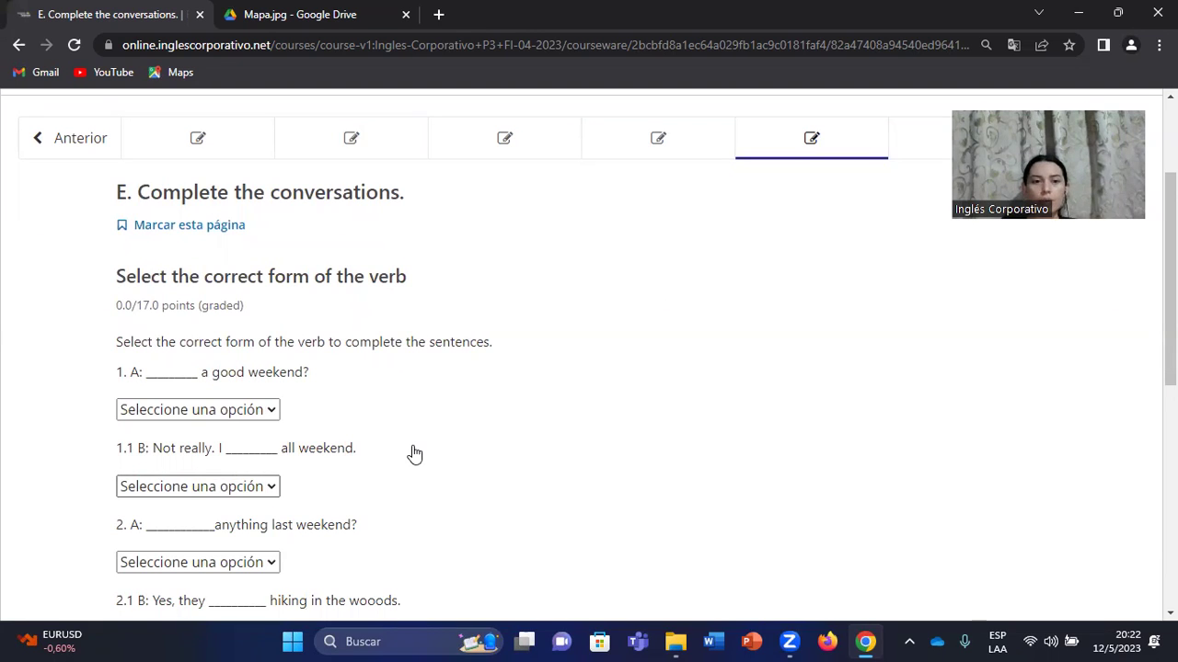
scroll(133, 418, down, 1)
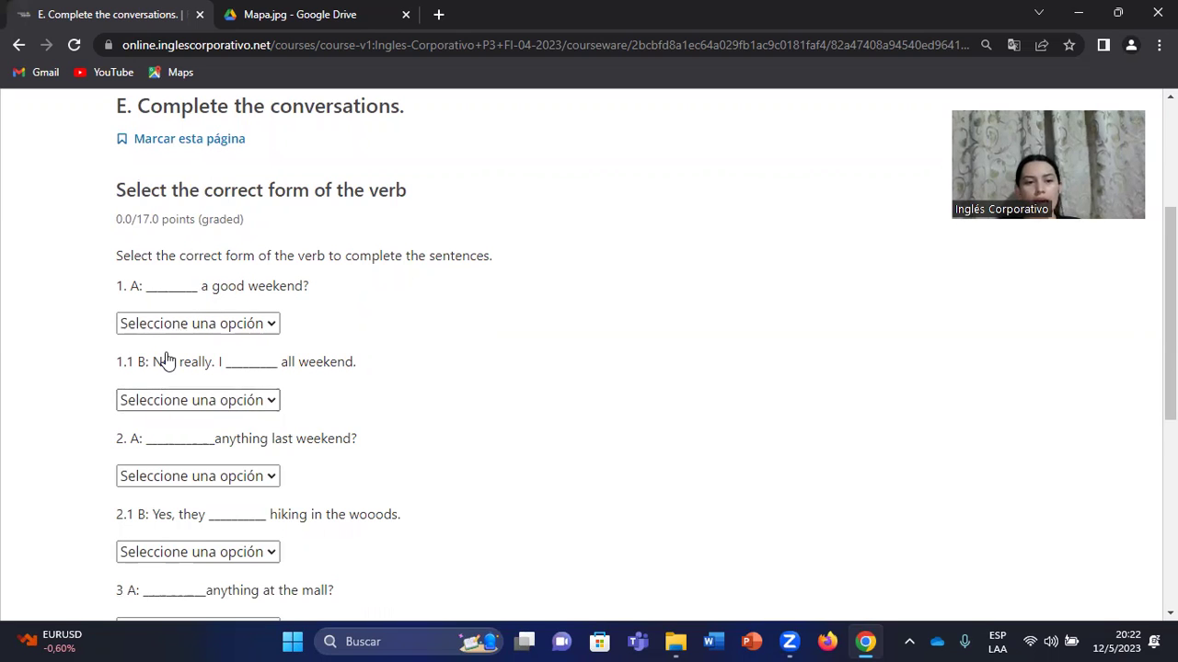
scroll(184, 349, down, 1)
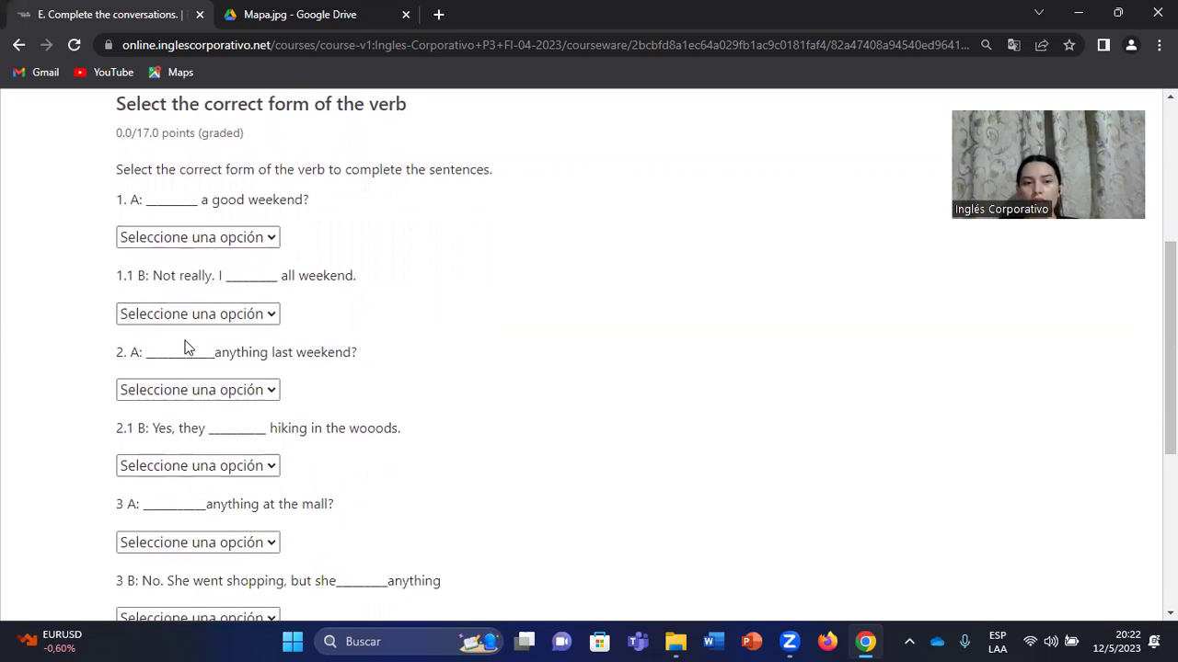
- Complete the first conversation with "Did you have" in sentence 1 A and "studied" in sentence 1.1 B
click(253, 237)
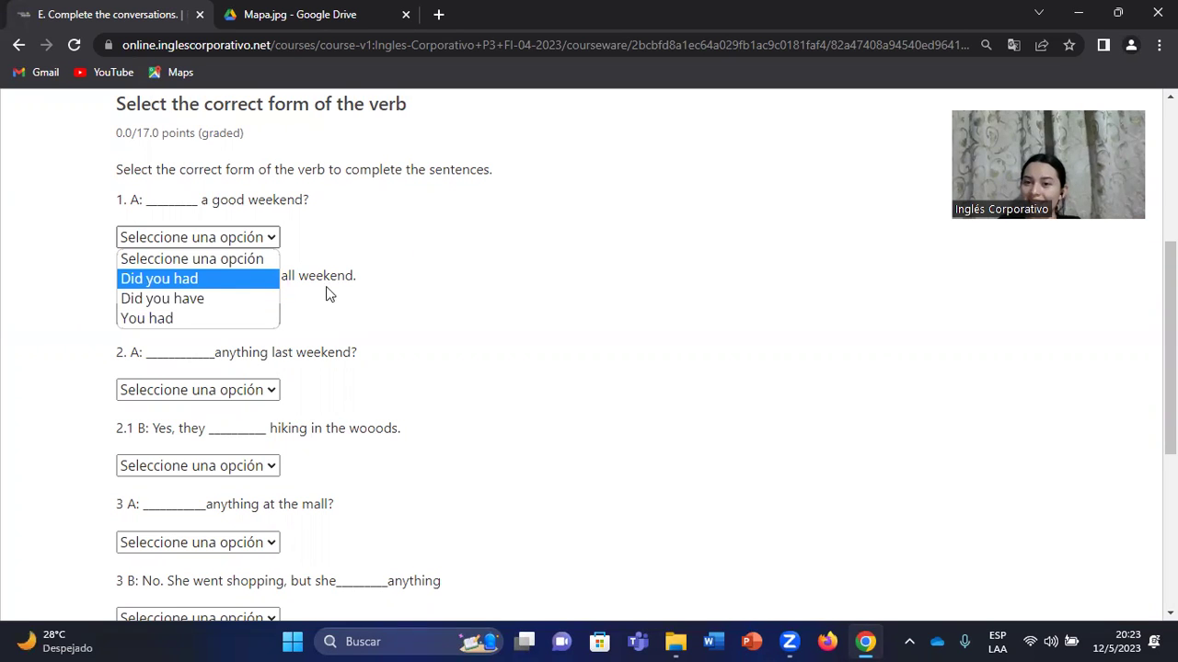
click(190, 297)
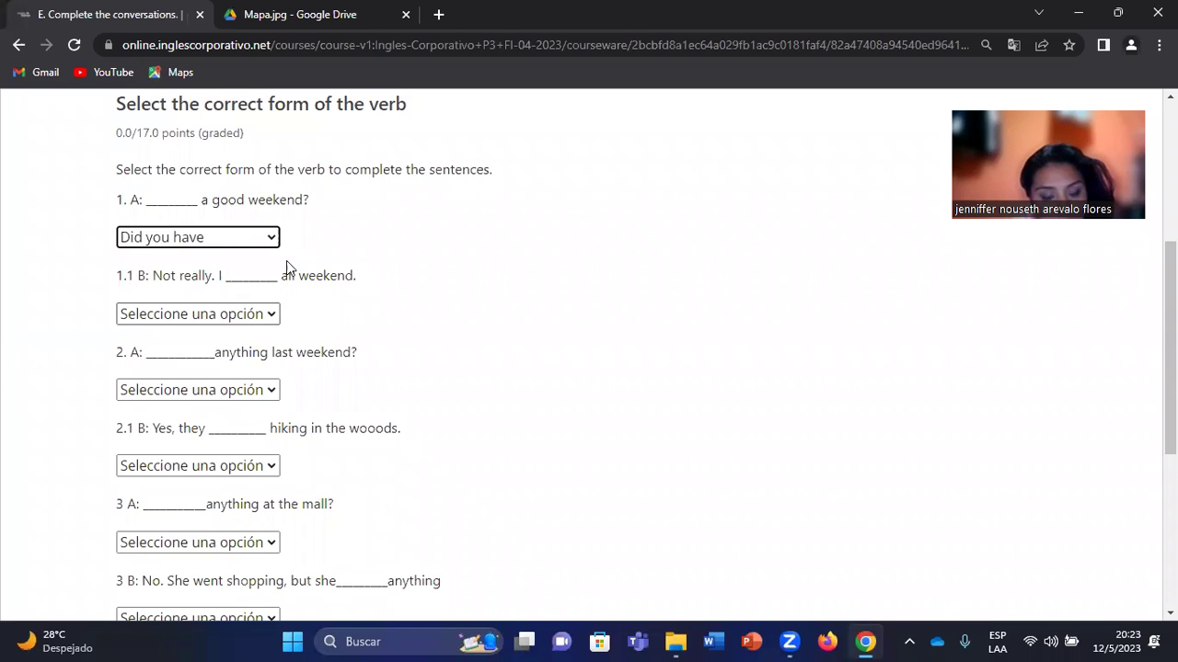
scroll(187, 294, down, 1)
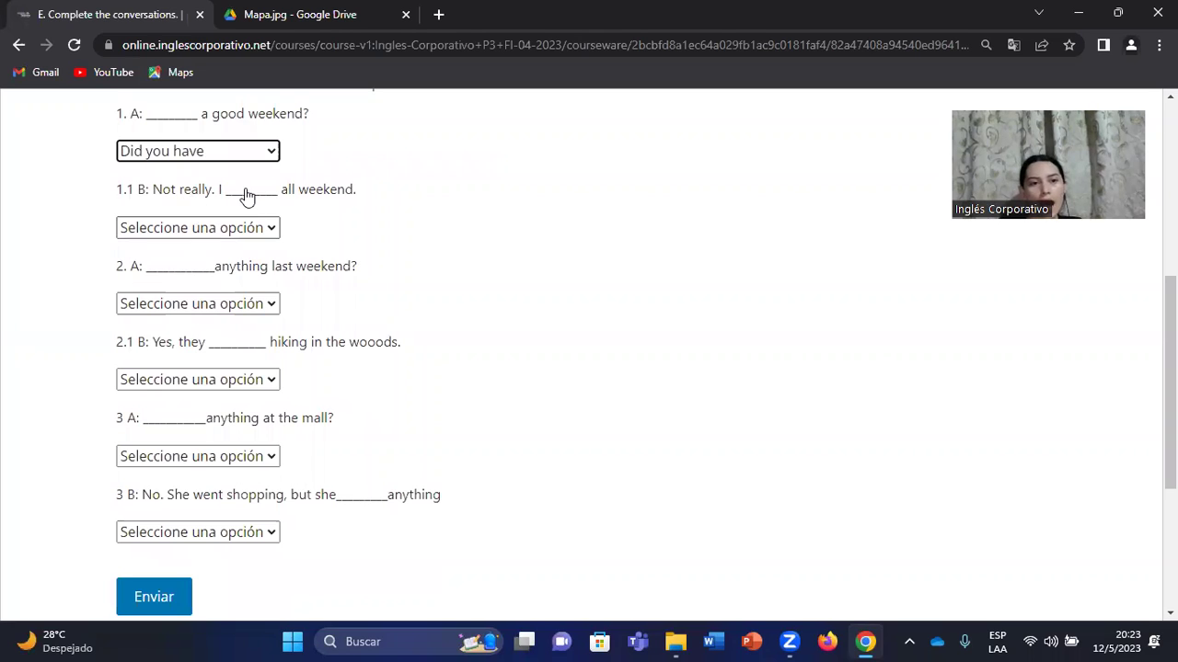
click(260, 230)
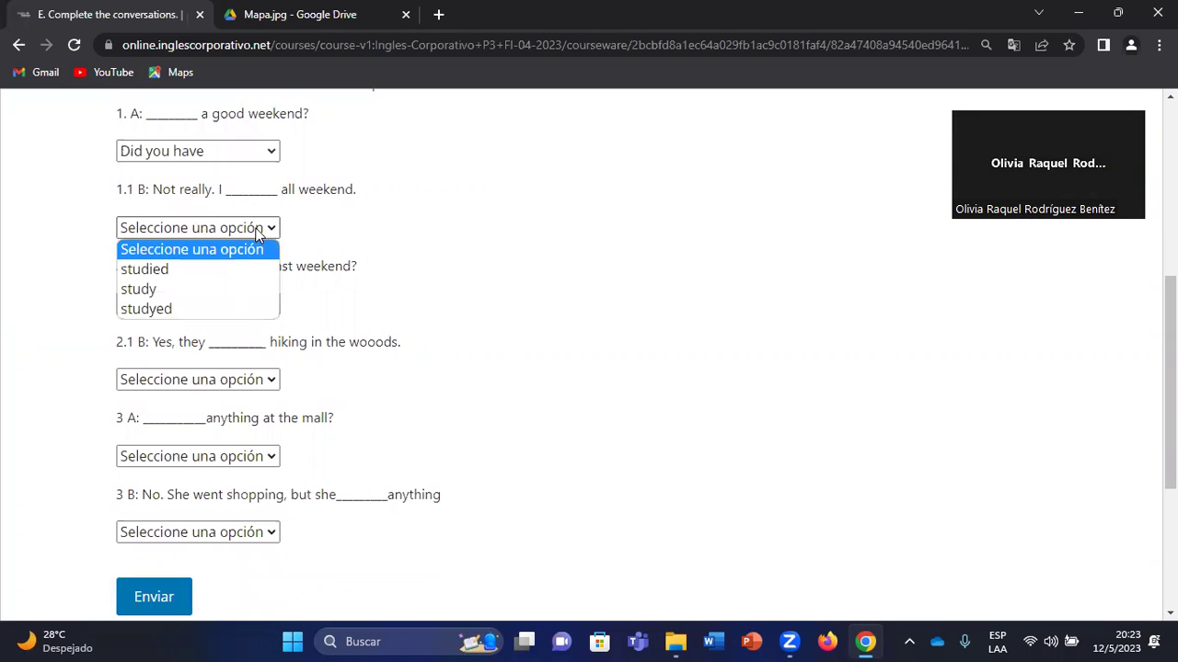
click(195, 268)
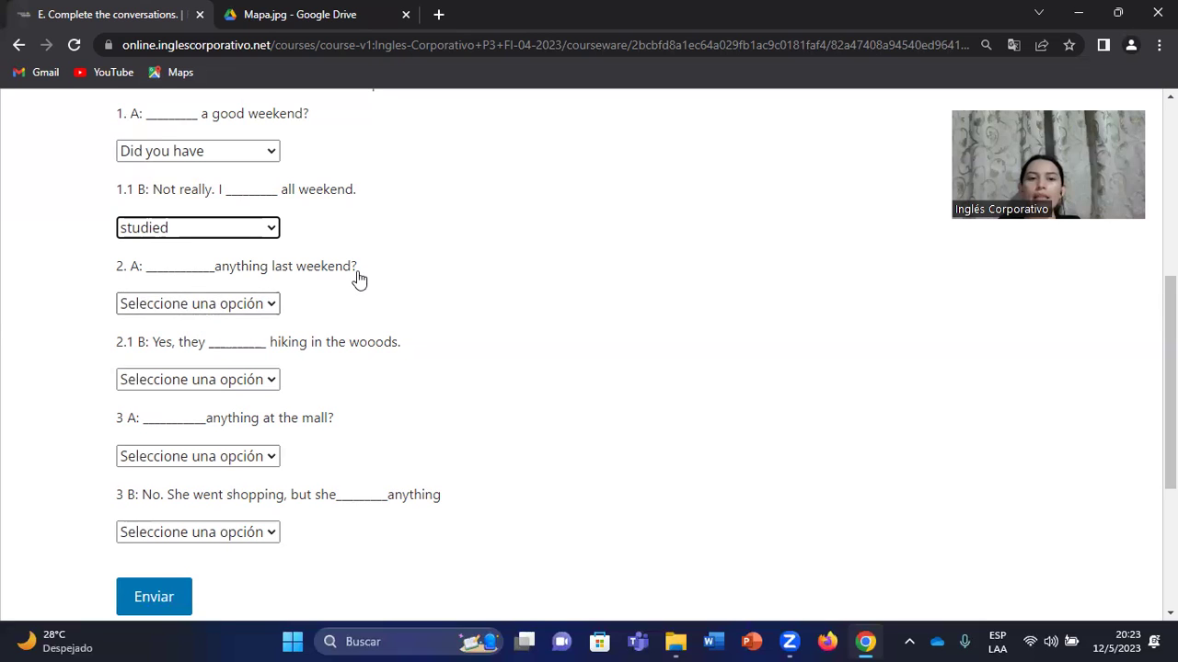
- Complete the second conversation with "Did they do" in sentence 2 A and "went" in sentence 2.1 B
click(261, 306)
scroll(257, 313, down, 1)
click(250, 221)
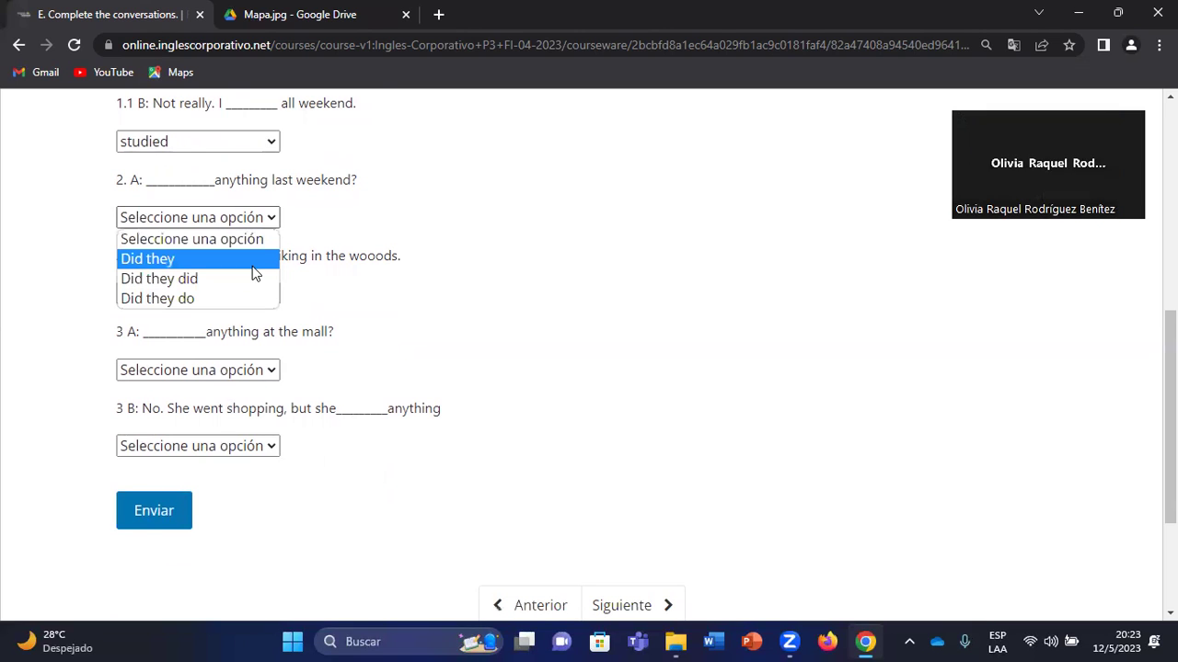
click(219, 301)
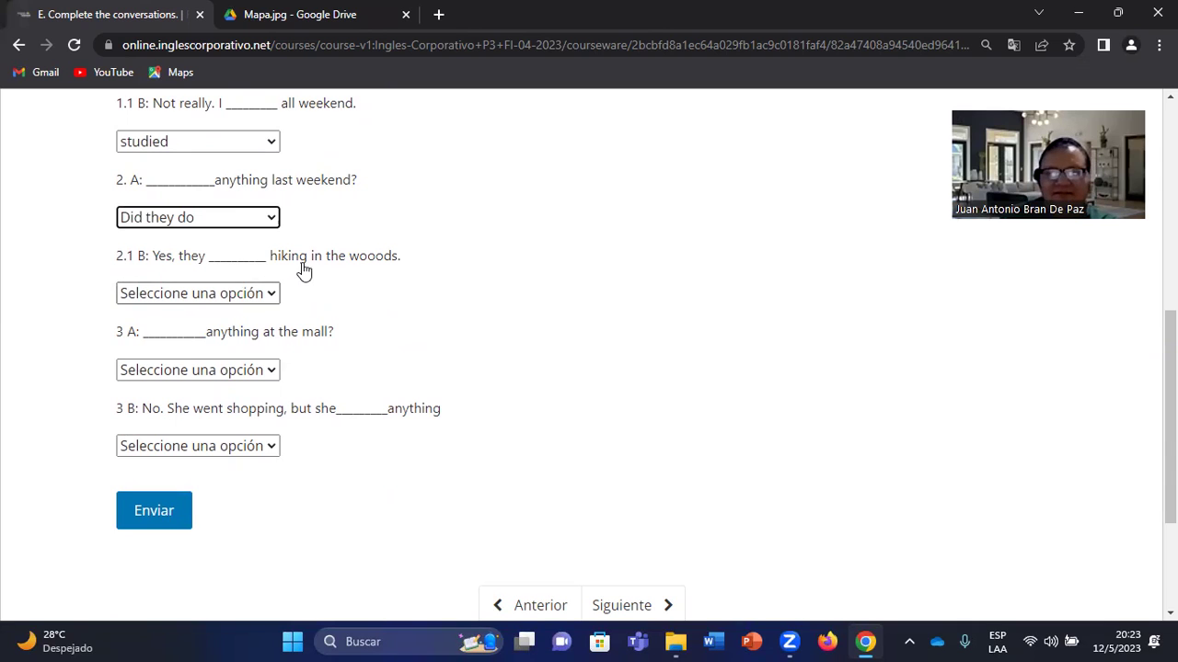
click(272, 293)
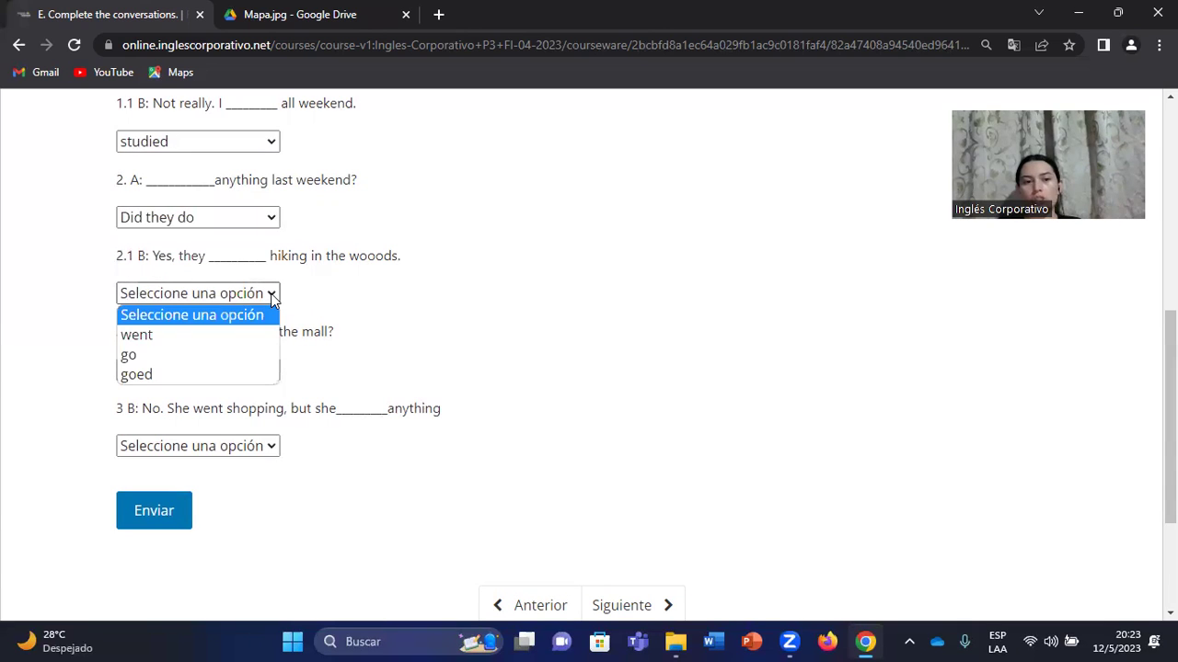
click(256, 341)
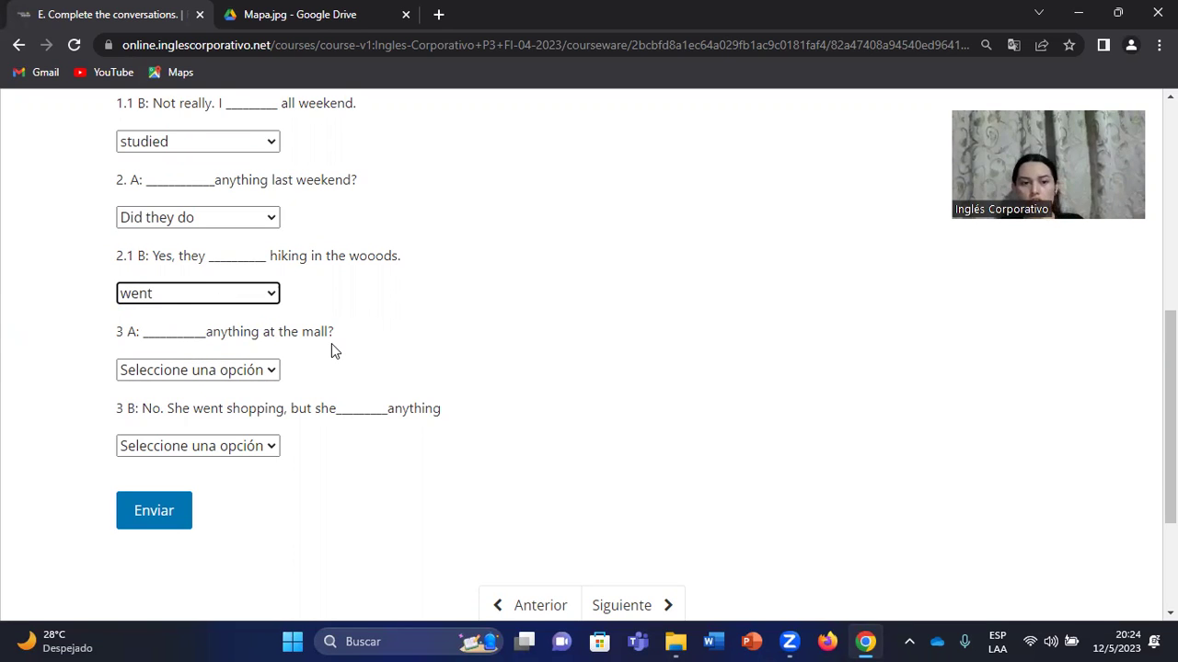
- Complete sentence 3 A about the mall with "Did she get"
click(215, 369)
scroll(215, 369, down, 1)
click(265, 284)
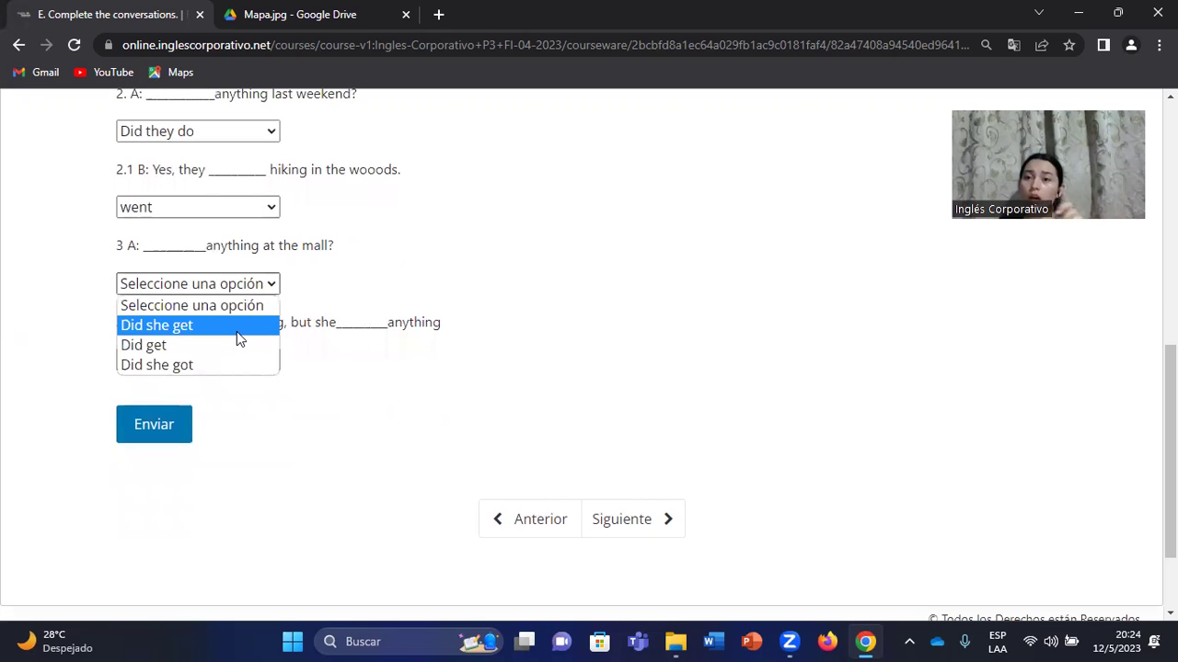
click(232, 332)
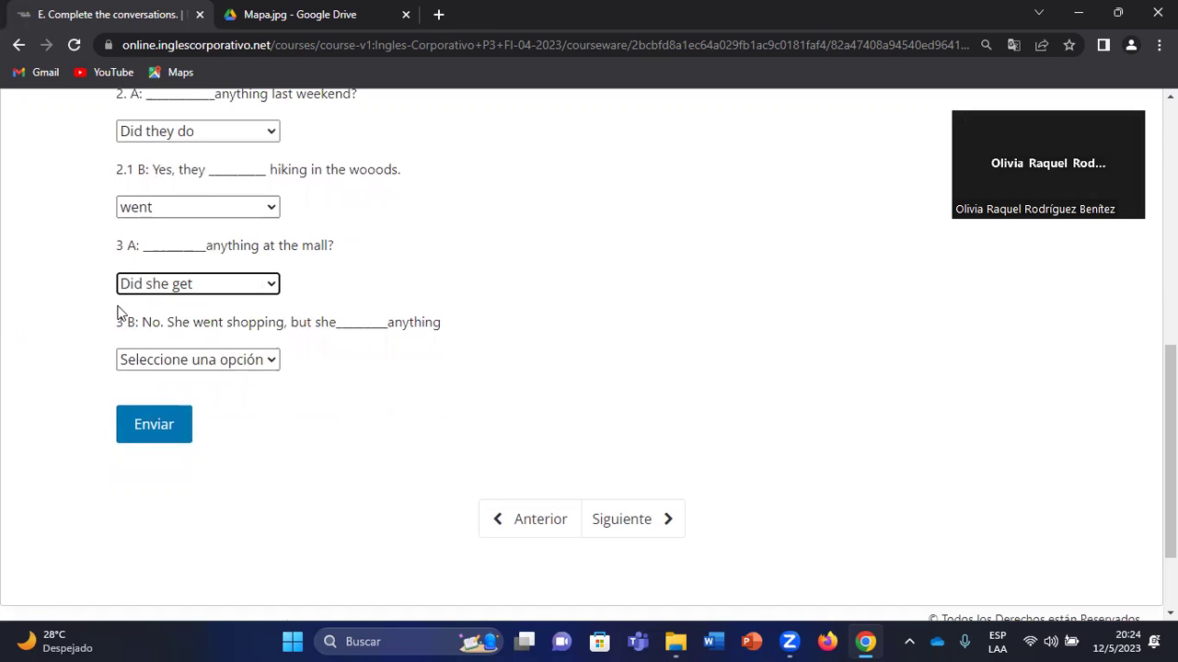
- Complete sentence 3 B about shopping with "didn't buy" and submit the section E answers for grading
click(256, 364)
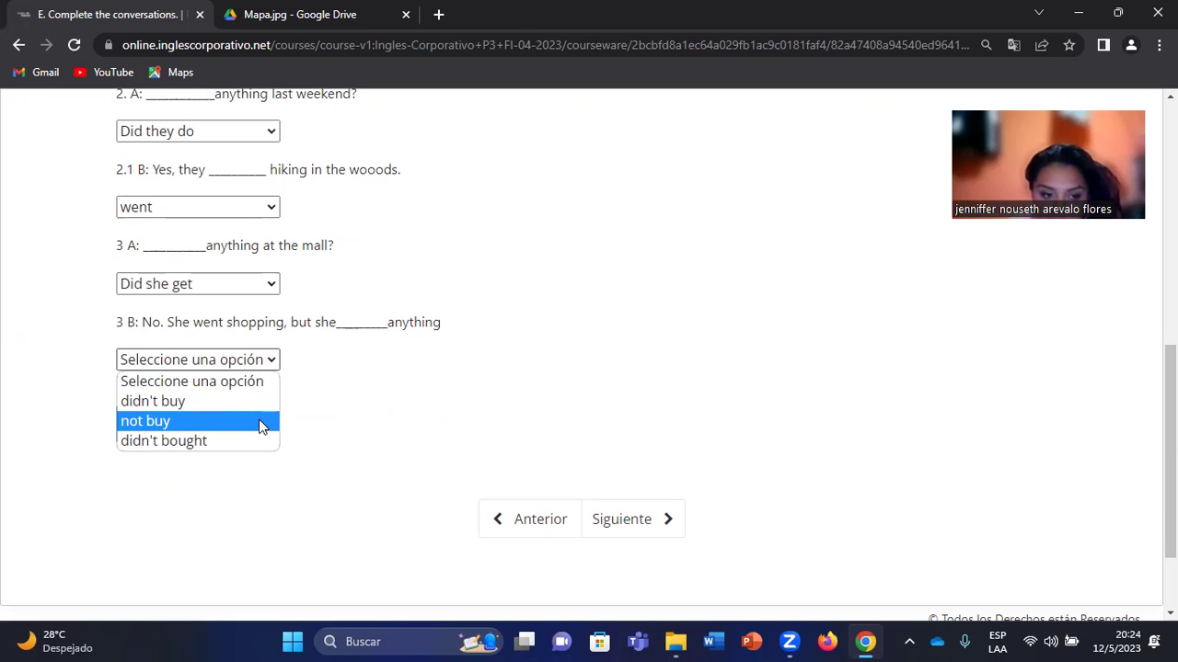
click(221, 404)
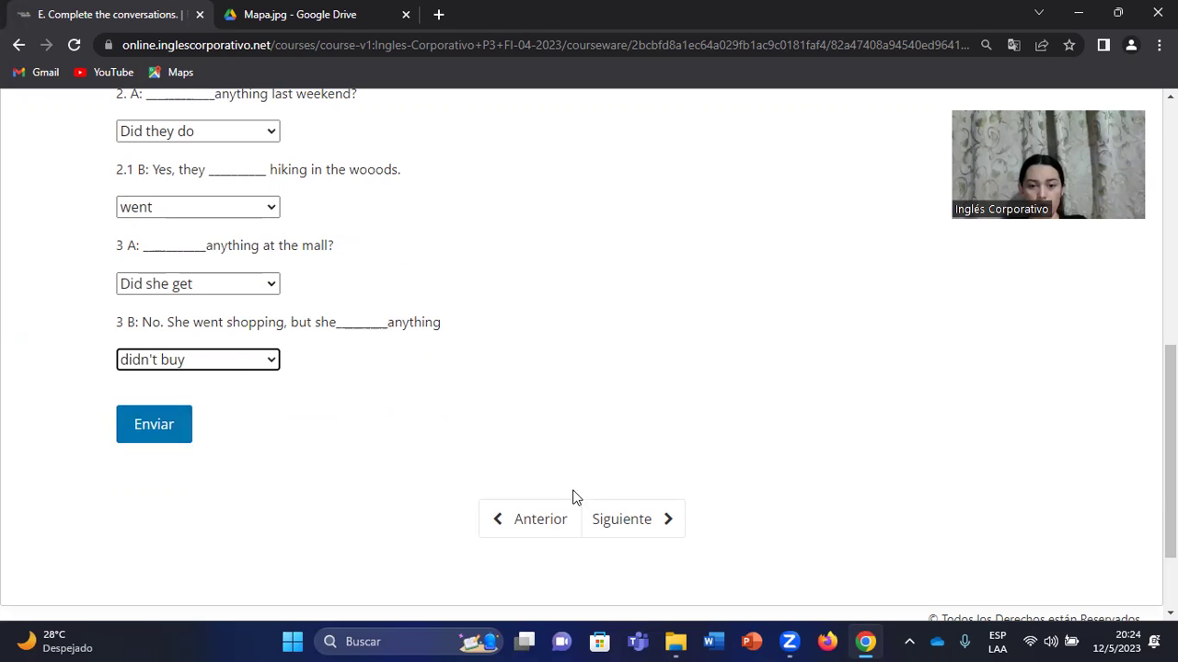
click(600, 509)
scroll(157, 525, down, 3)
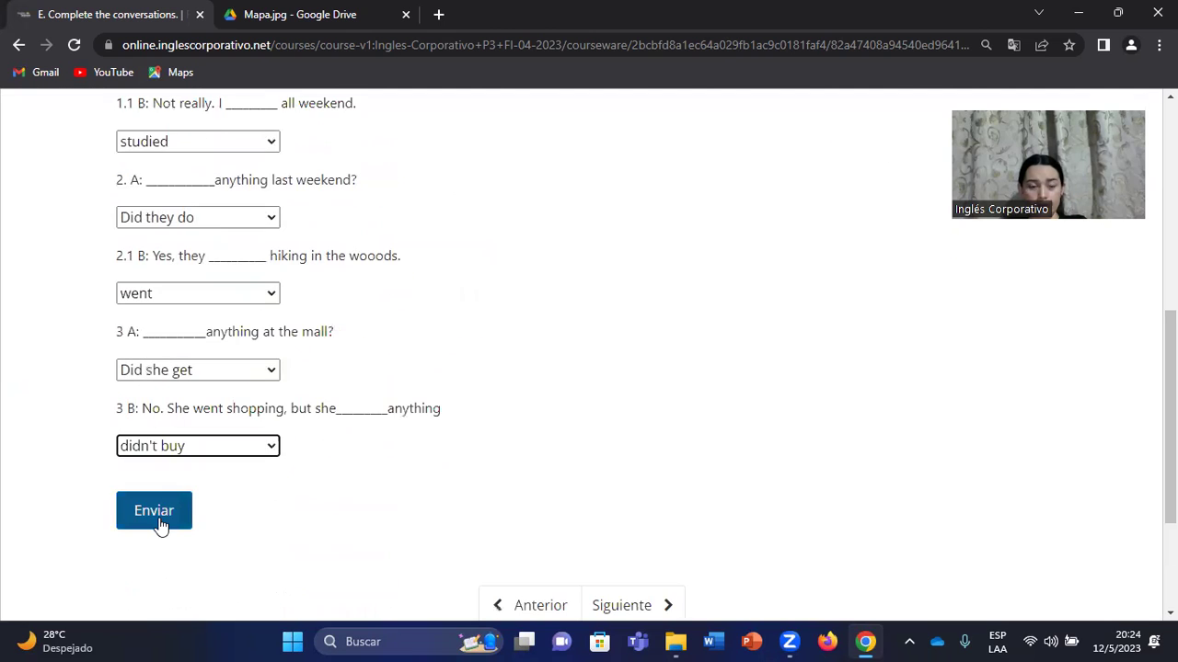
click(161, 524)
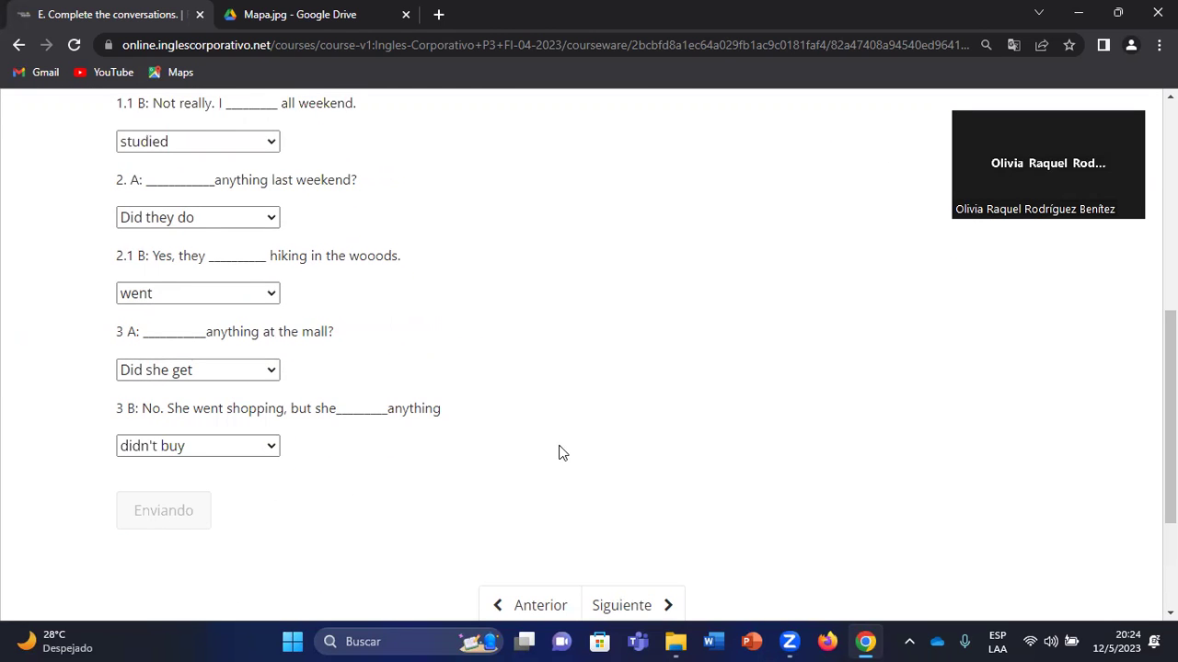
scroll(642, 442, up, 1)
scroll(657, 389, down, 5)
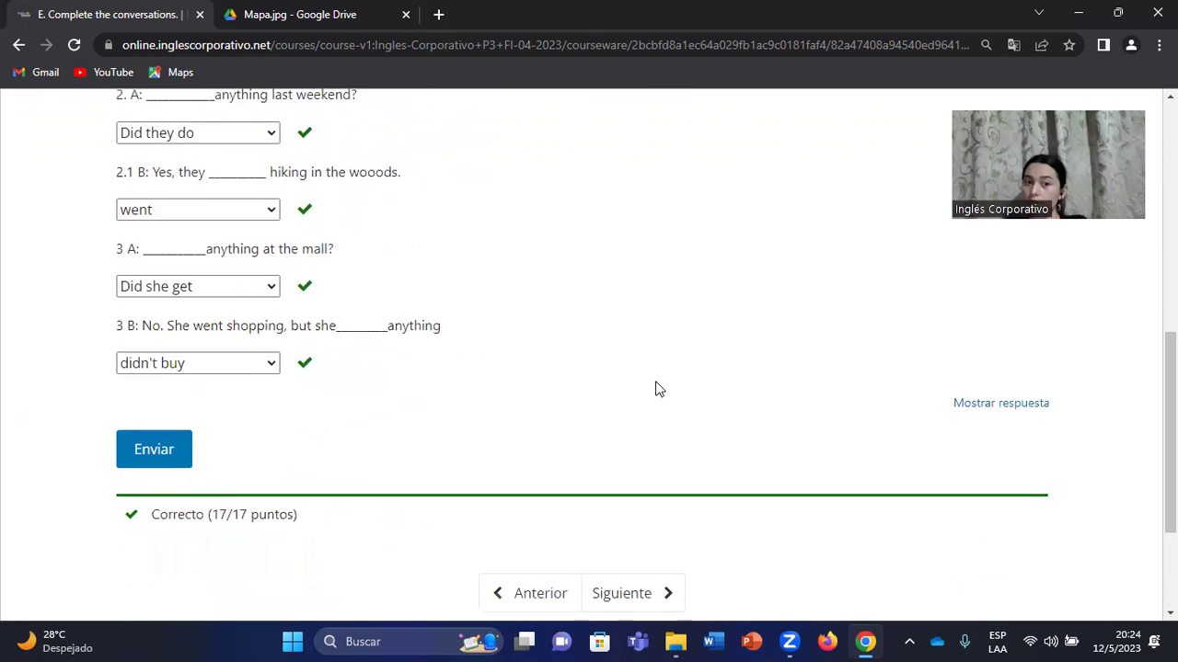
- Go on to exam section F, Read the article and complete the sentences, and show its instructions
click(626, 512)
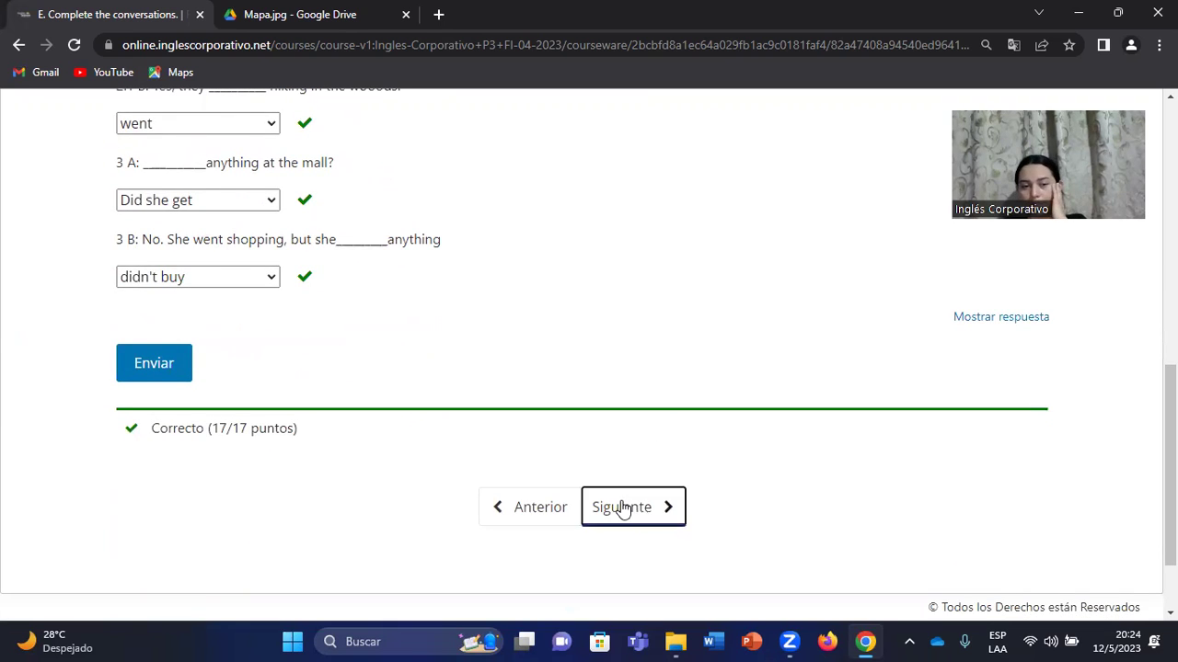
scroll(645, 413, down, 3)
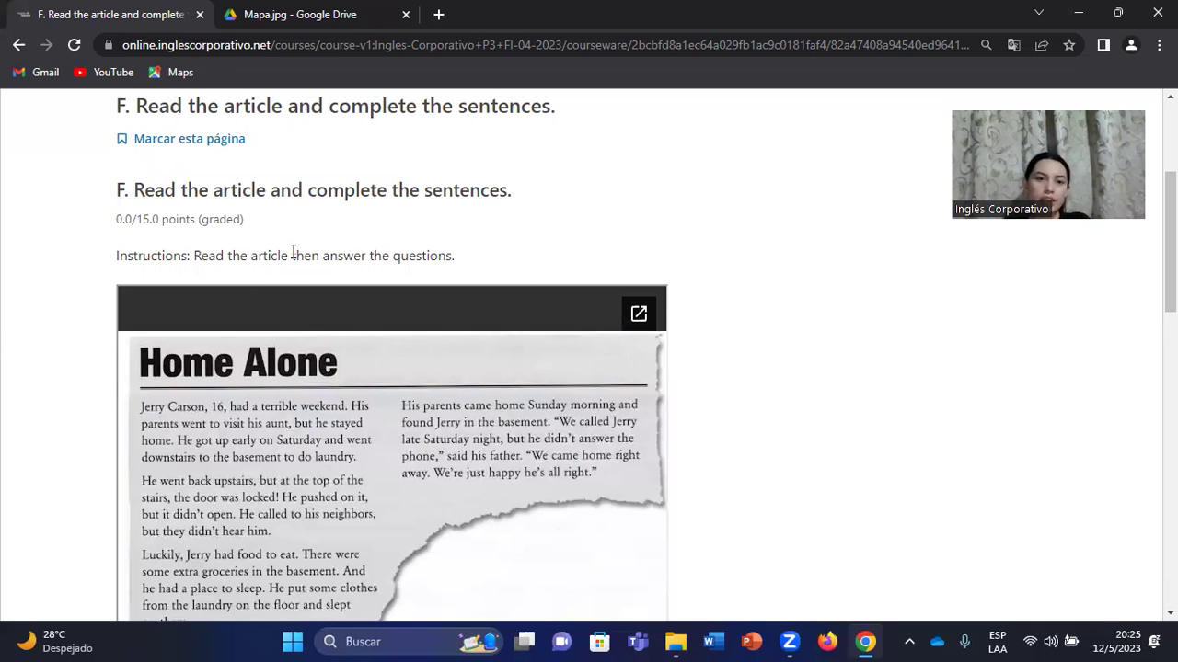
scroll(291, 262, up, 1)
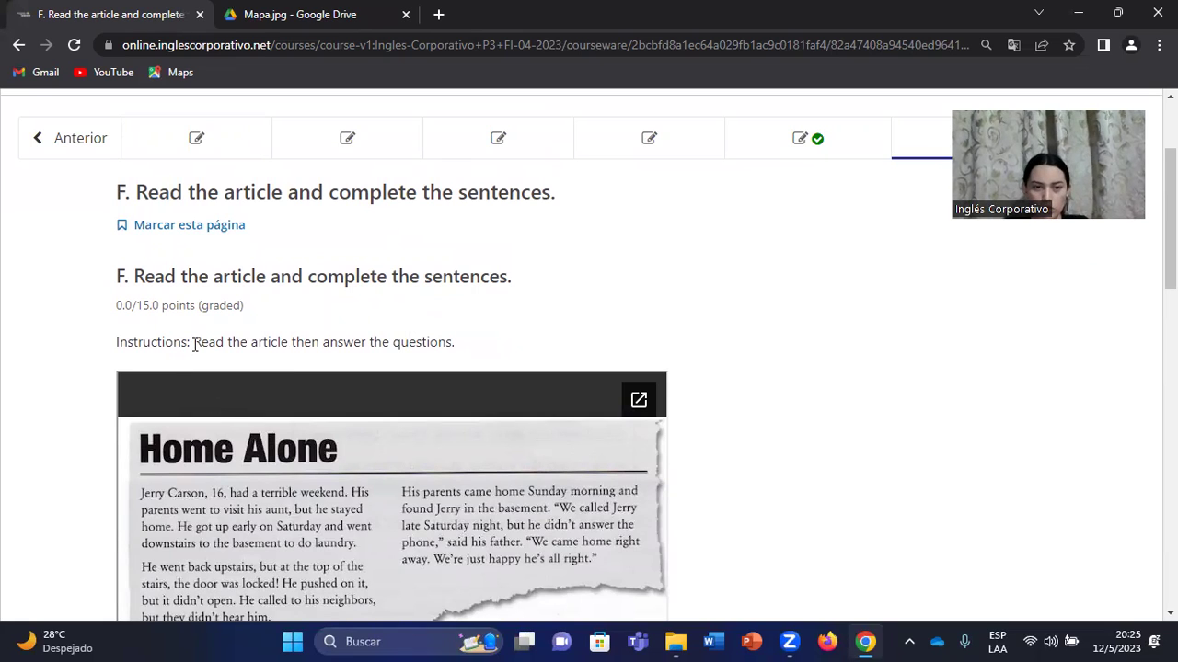
scroll(250, 338, down, 1)
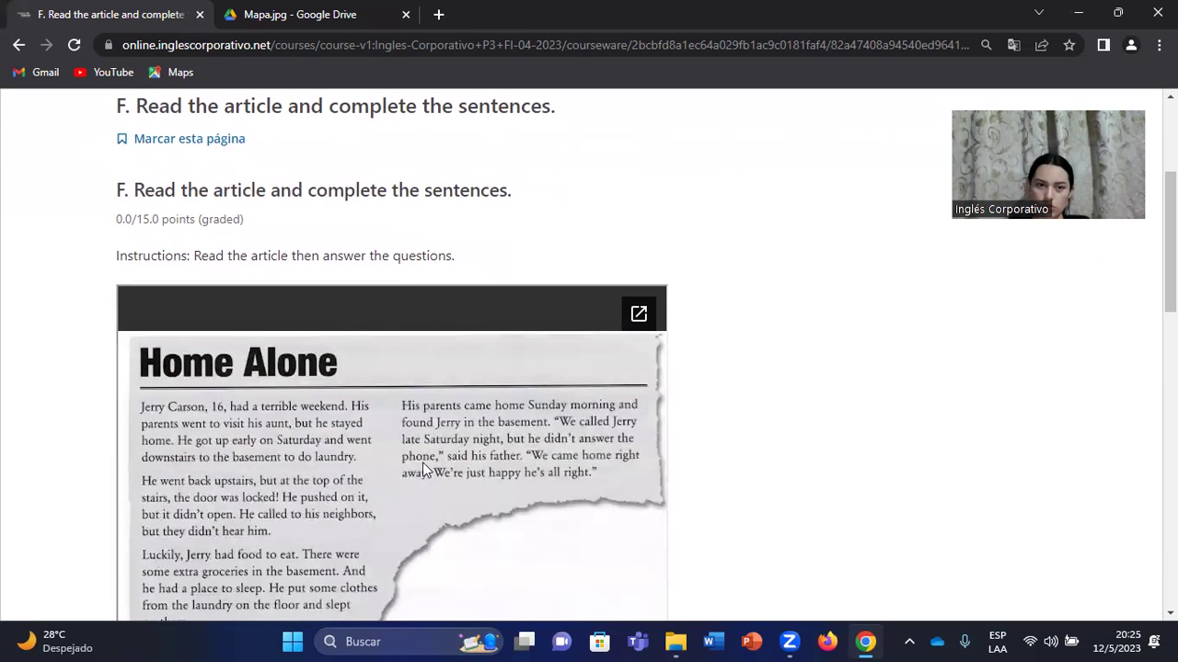
- Open the embedded "Home Alone" article in its own browser tab
scroll(423, 462, down, 2)
scroll(858, 413, up, 1)
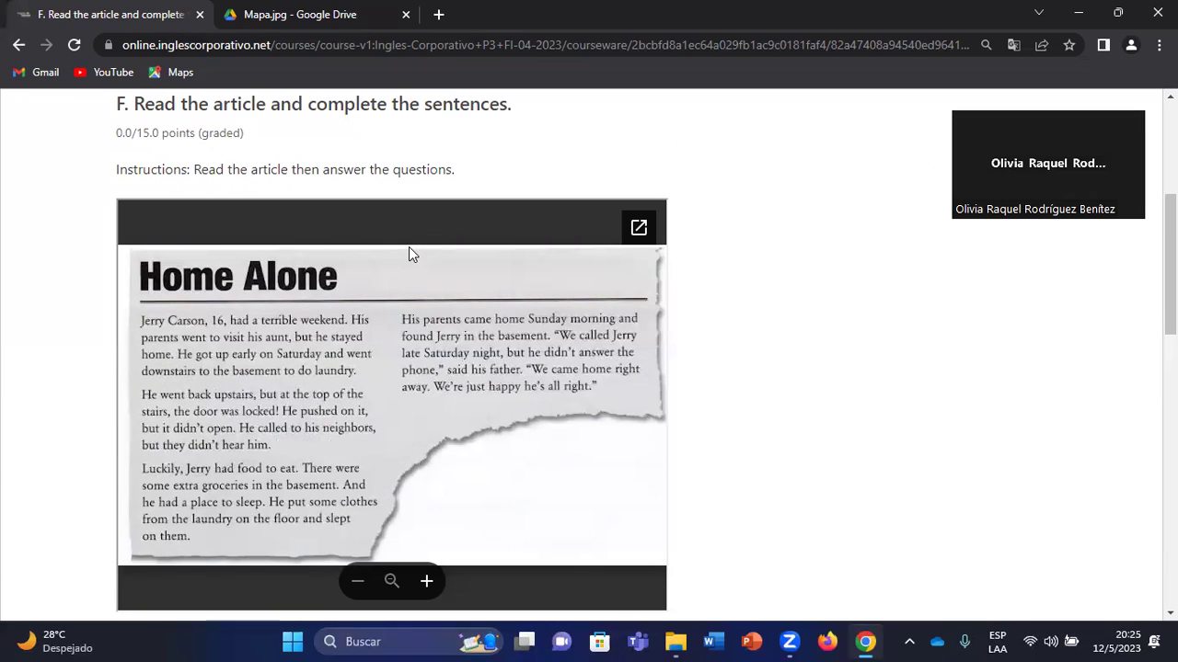
click(638, 228)
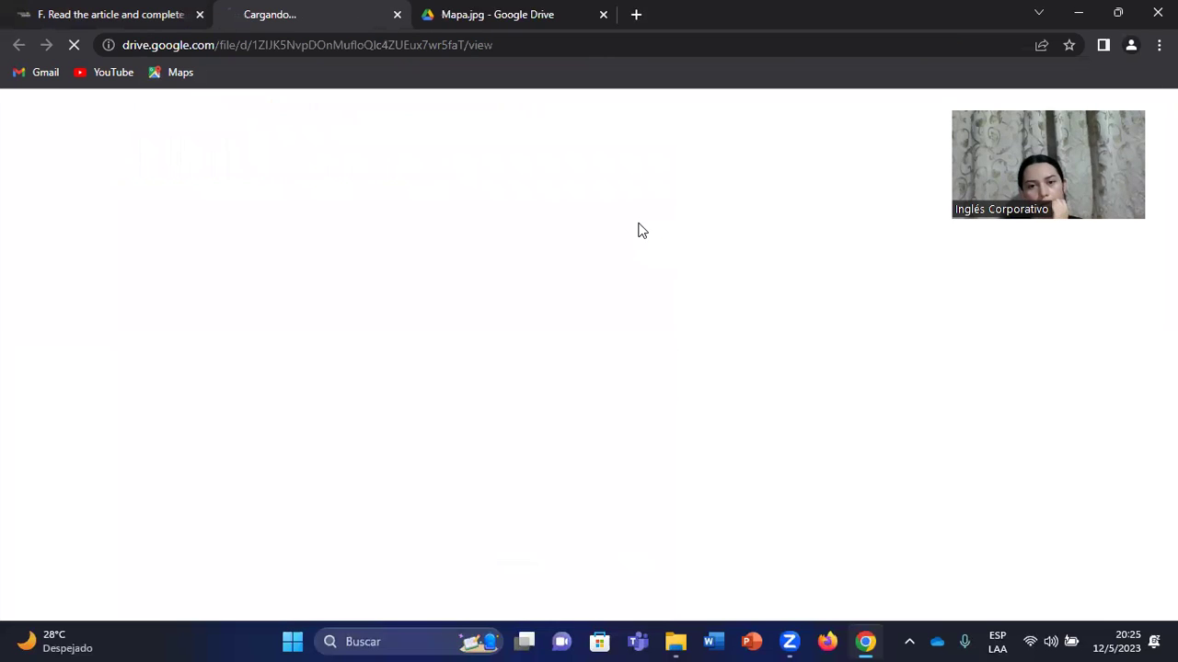